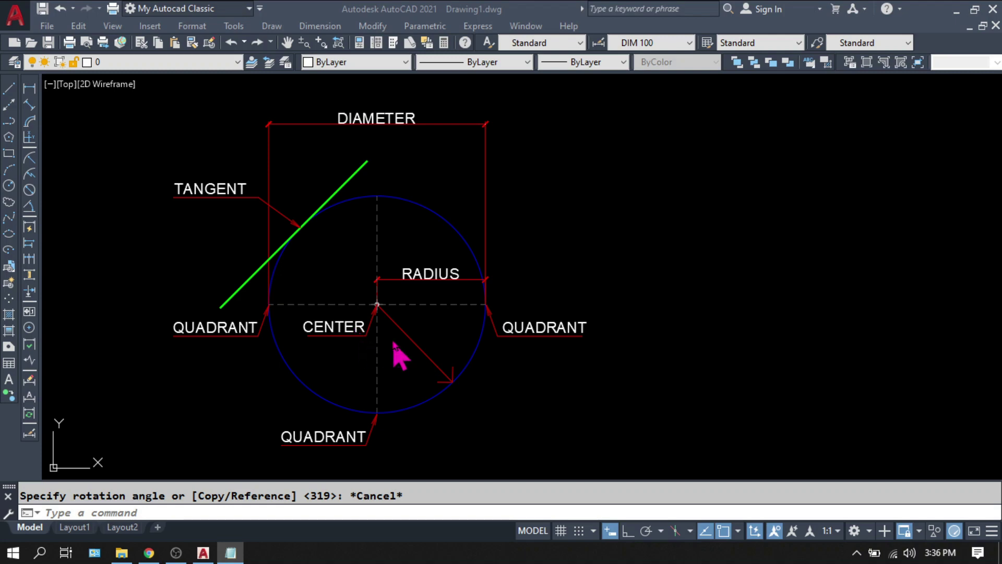
Step: Start rotating the CENTER leader about the circle centre, then cancel the rotation
{"action": "key", "text": "Return"}
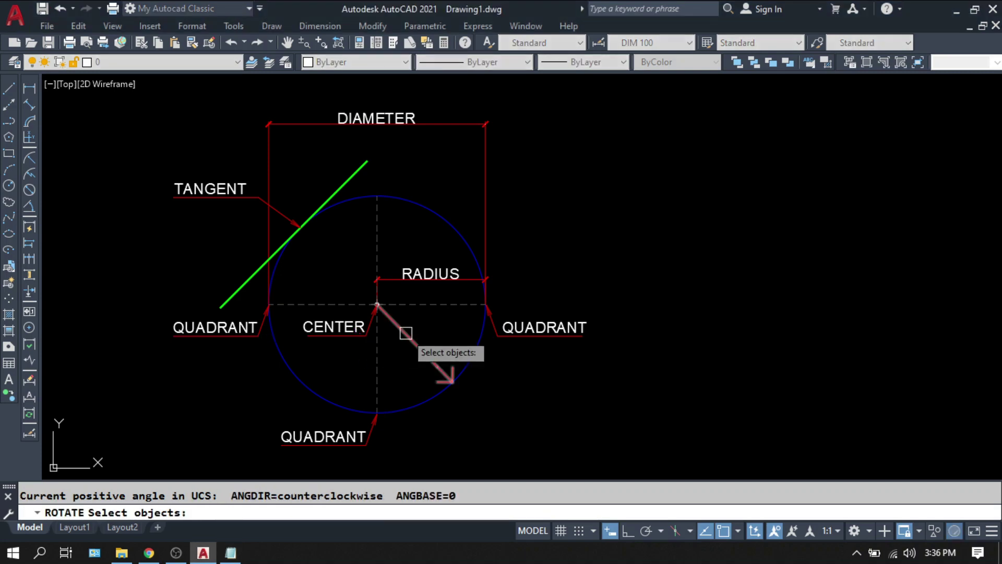
{"action": "left_click", "coordinate": [376, 328]}
{"action": "key", "text": "Return"}
{"action": "scroll", "coordinate": [375, 306], "scroll_direction": "up", "scroll_amount": 6}
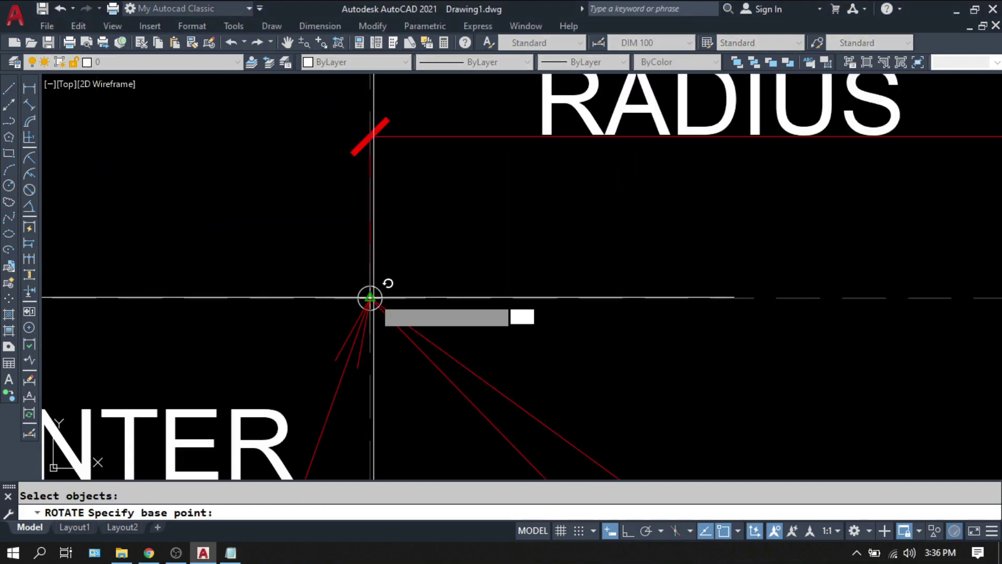
{"action": "left_click", "coordinate": [372, 297]}
{"action": "scroll", "coordinate": [372, 296], "scroll_direction": "down", "scroll_amount": 7}
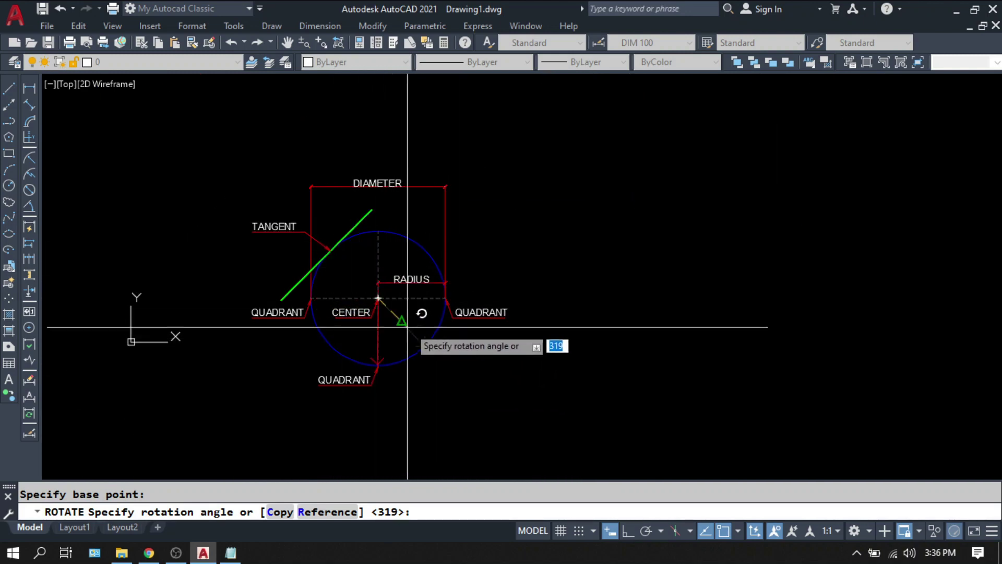
{"action": "key", "text": "Escape"}
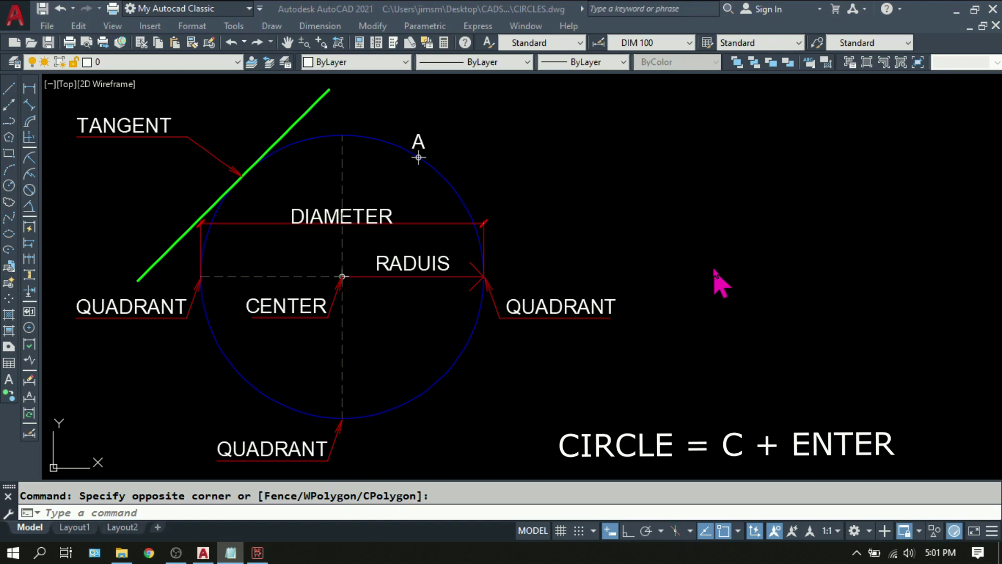
Step: Draw a circle of radius 1000 in the empty space right of the diagram
{"action": "type", "text": "c"}
{"action": "key", "text": "Return"}
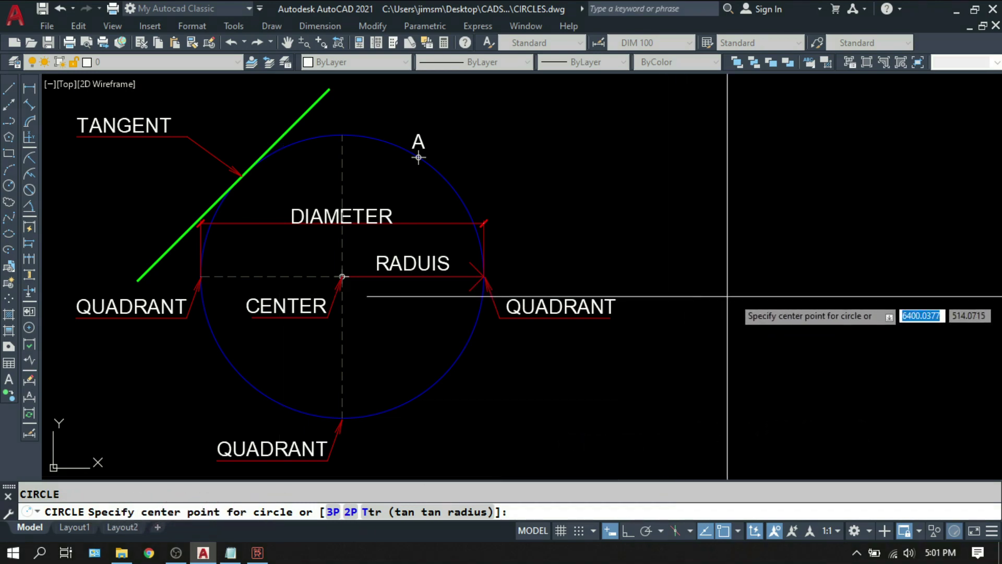
{"action": "middle_click_drag", "start_coordinate": [818, 285], "coordinate": [594, 289]}
{"action": "left_click", "coordinate": [629, 288]}
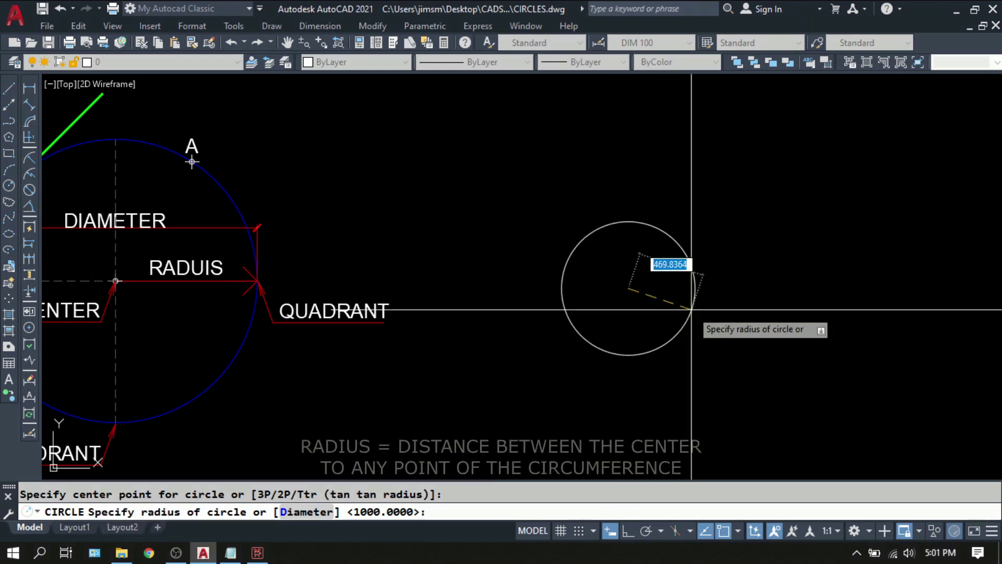
{"action": "type", "text": "1000"}
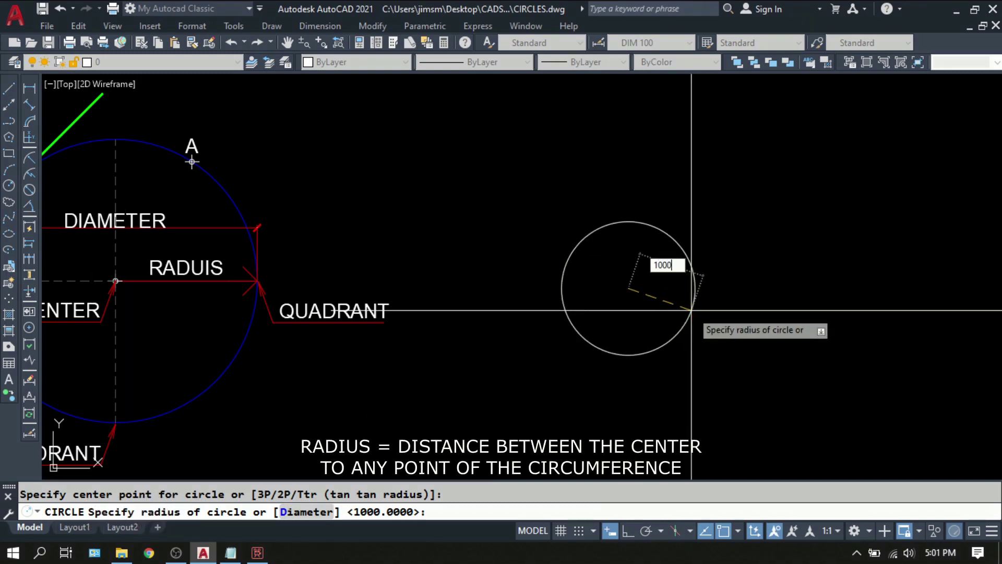
{"action": "key", "text": "Return"}
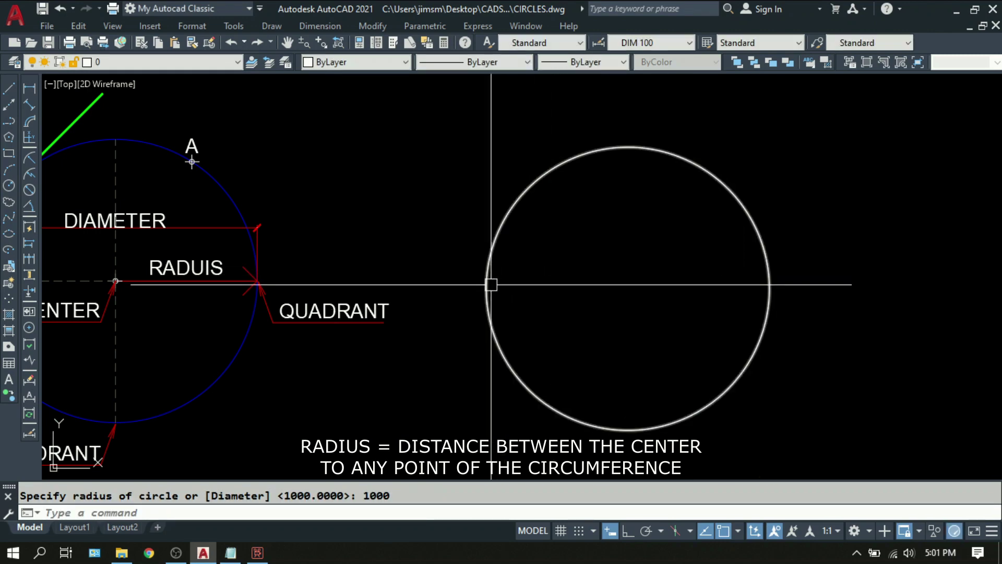
{"action": "left_click", "coordinate": [29, 87]}
Step: Dimension the new circle's radius as 1000 from centre to right quadrant, then switch to Drafting & Annotation
{"action": "left_click", "coordinate": [635, 287]}
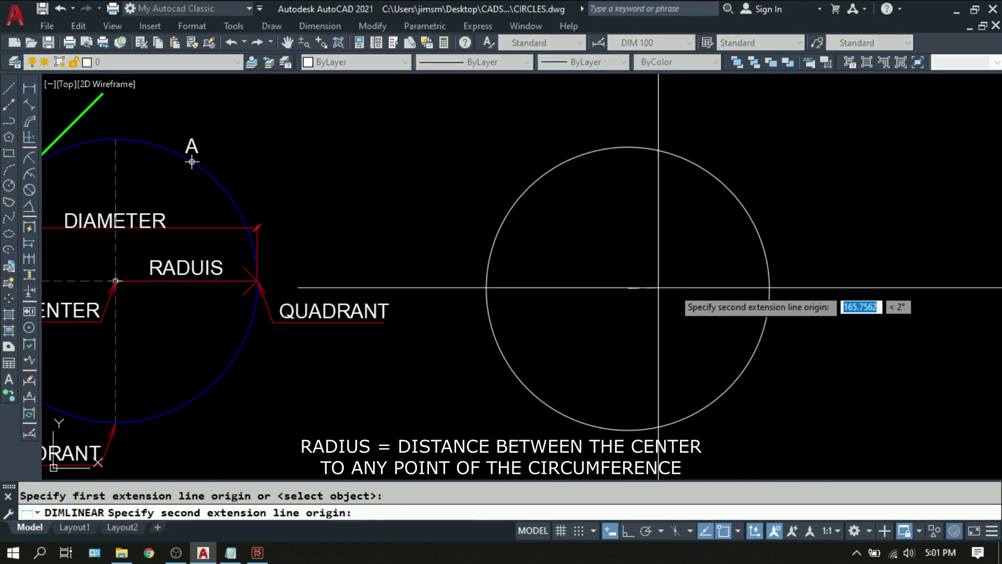
{"action": "left_click", "coordinate": [770, 287]}
{"action": "left_click", "coordinate": [700, 265]}
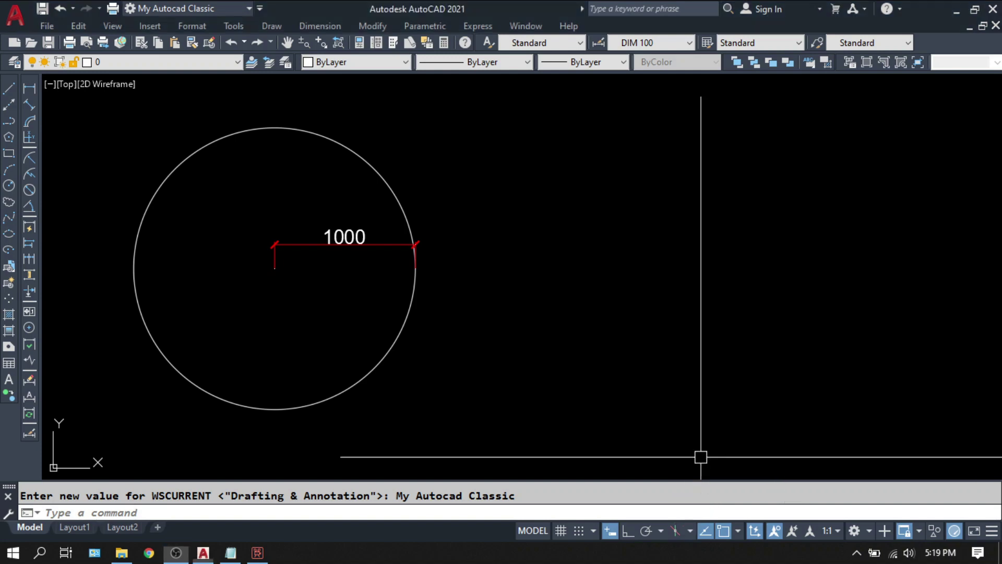
{"action": "left_click", "coordinate": [191, 8]}
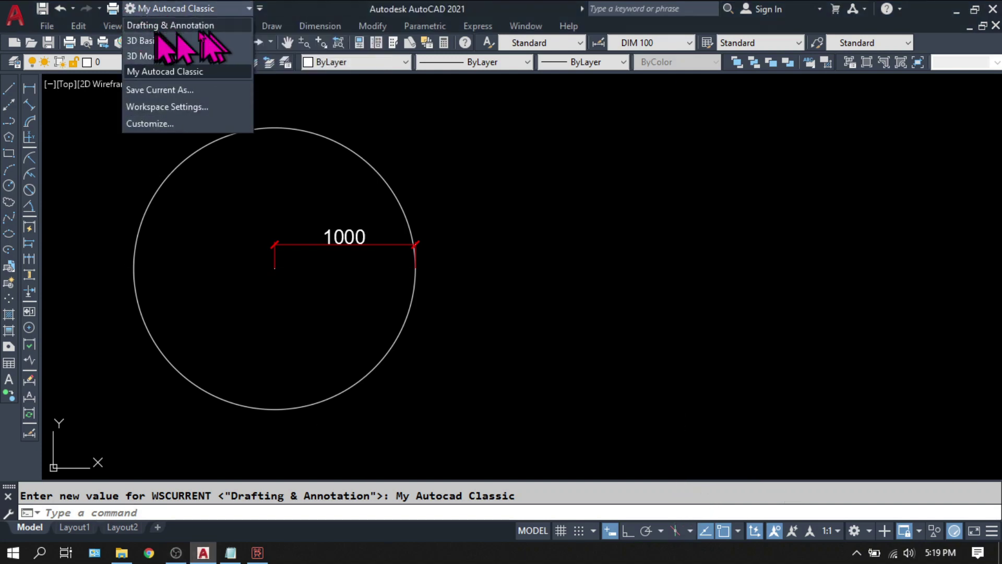
{"action": "left_click", "coordinate": [197, 25]}
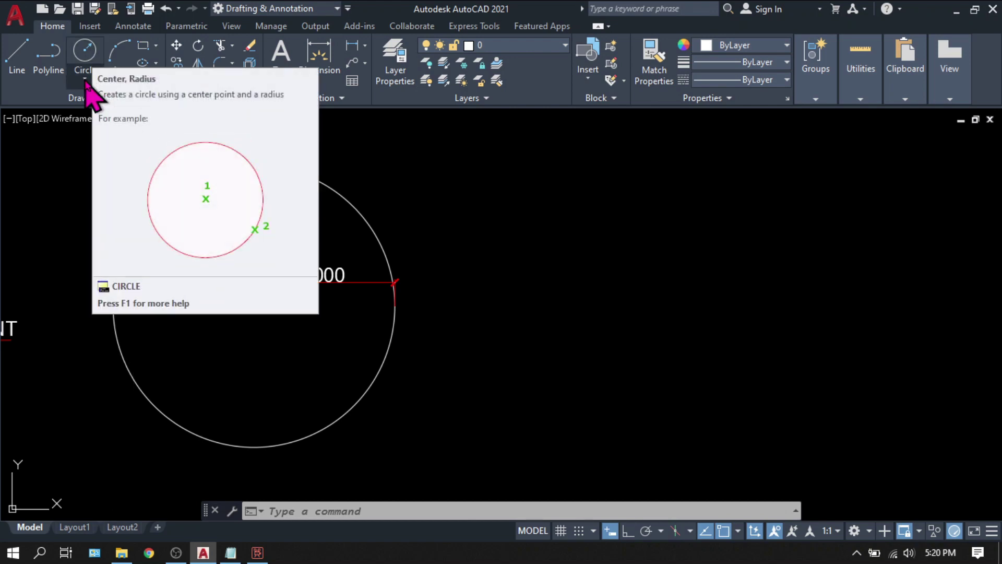
Step: Draw a Center, Radius circle of radius 1000 tracked level from the first circle's right quadrant
{"action": "left_click", "coordinate": [85, 79]}
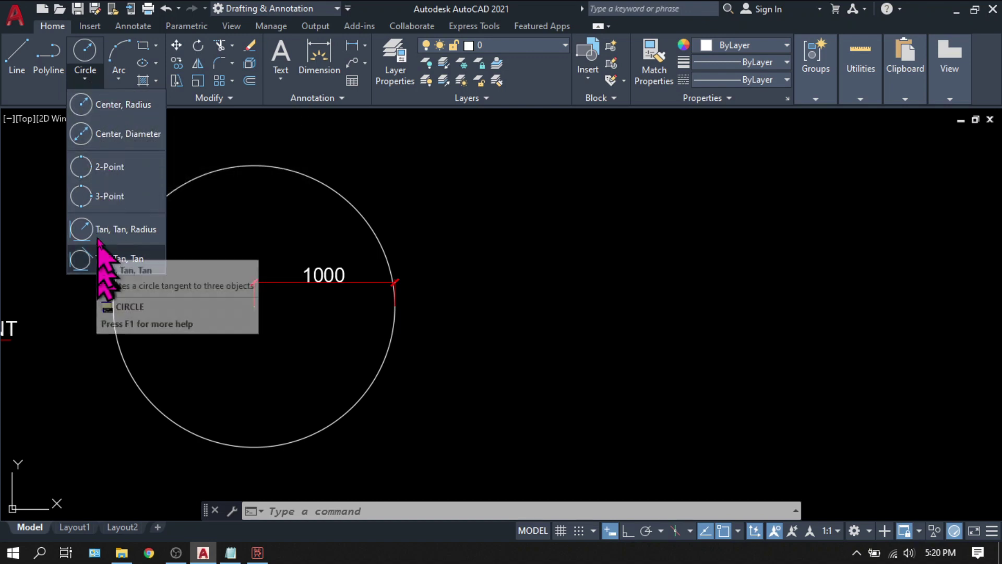
{"action": "left_click", "coordinate": [98, 111]}
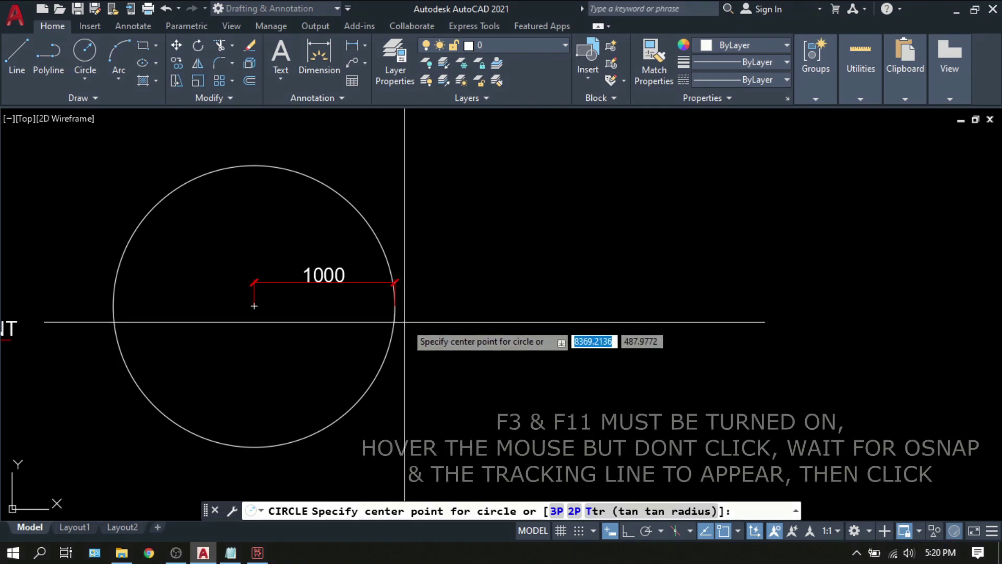
{"action": "mouse_move", "coordinate": [397, 307]}
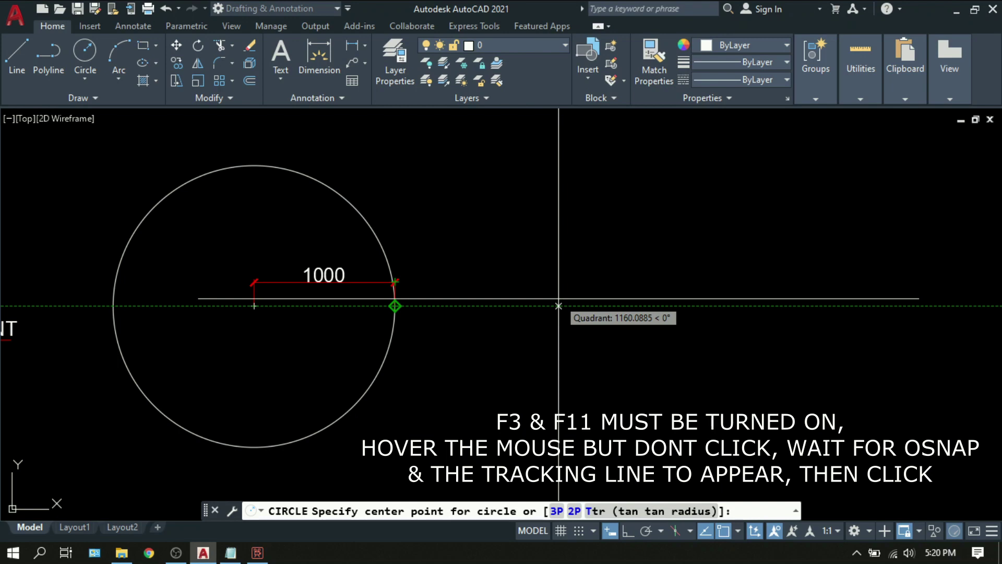
{"action": "left_click", "coordinate": [605, 306]}
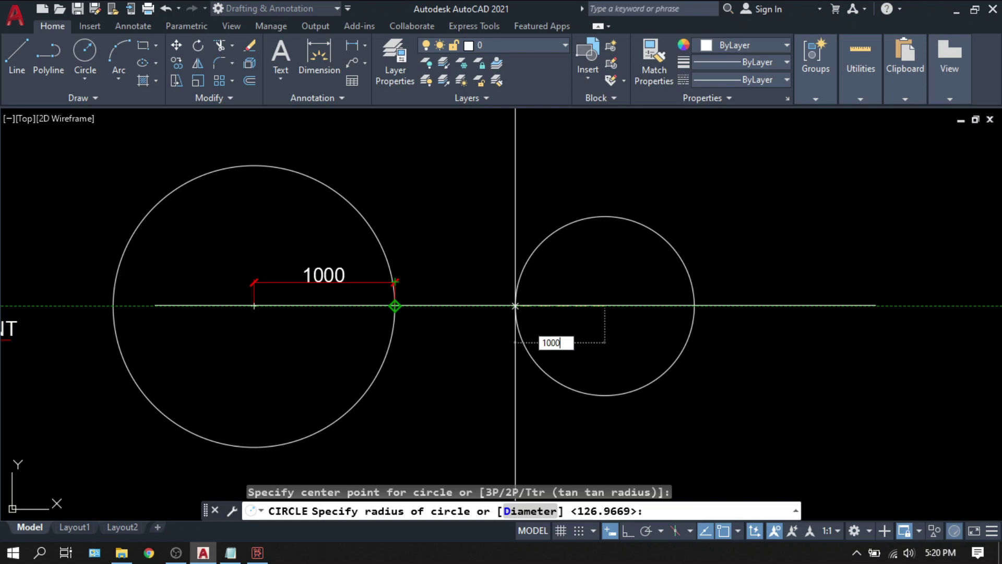
{"action": "key", "text": "Return"}
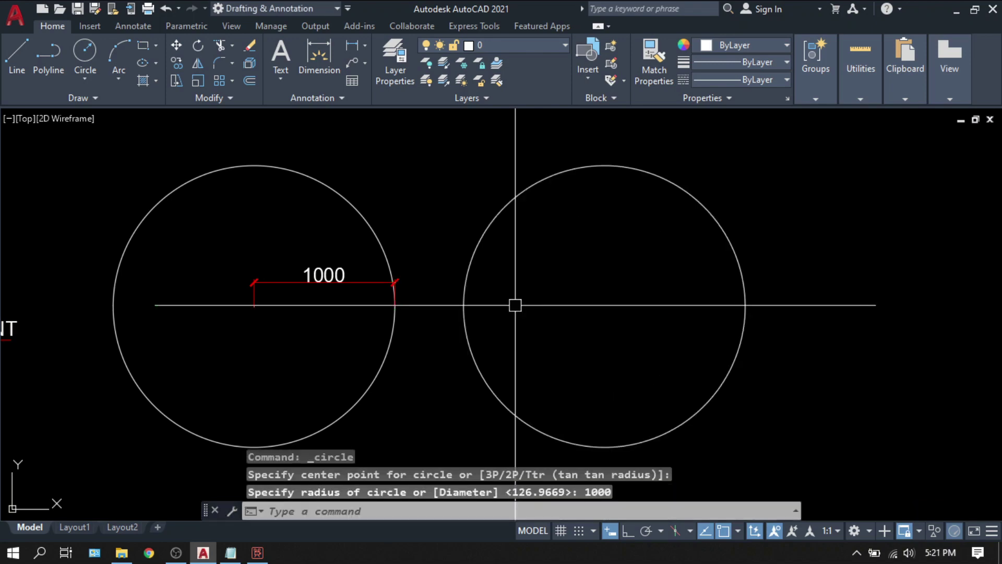
{"action": "mouse_move", "coordinate": [515, 305]}
{"action": "middle_mouse_down"}
{"action": "mouse_move", "coordinate": [313, 308]}
{"action": "mouse_move", "coordinate": [459, 253]}
{"action": "middle_mouse_up"}
{"action": "scroll", "coordinate": [305, 279], "scroll_direction": "up", "scroll_amount": 2}
{"action": "scroll", "coordinate": [454, 215], "scroll_direction": "down", "scroll_amount": 2}
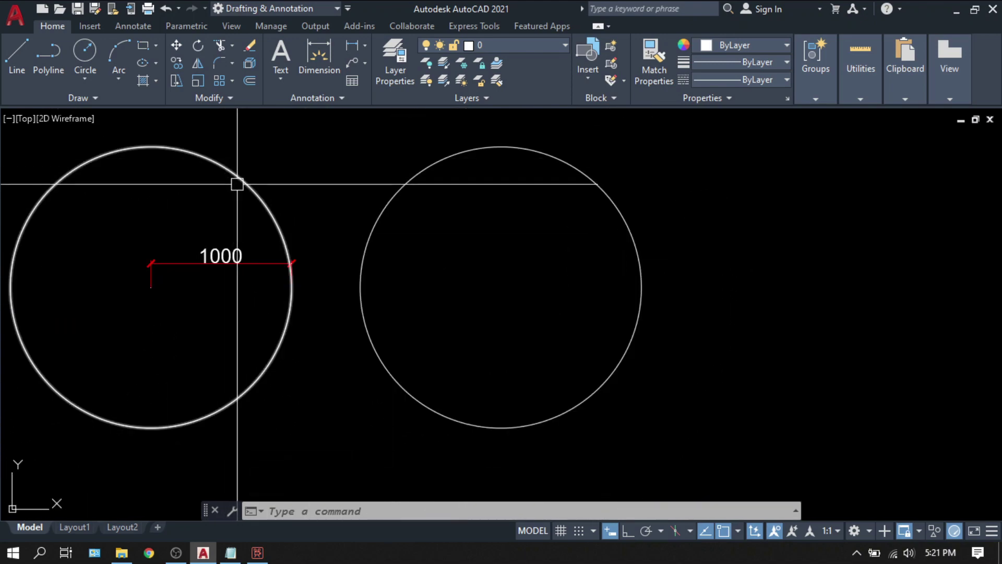
{"action": "middle_click_drag", "start_coordinate": [237, 184], "coordinate": [134, 196]}
Step: Draw a Center, Diameter circle of diameter 1000 to the right of the third circle
{"action": "left_click", "coordinate": [86, 81]}
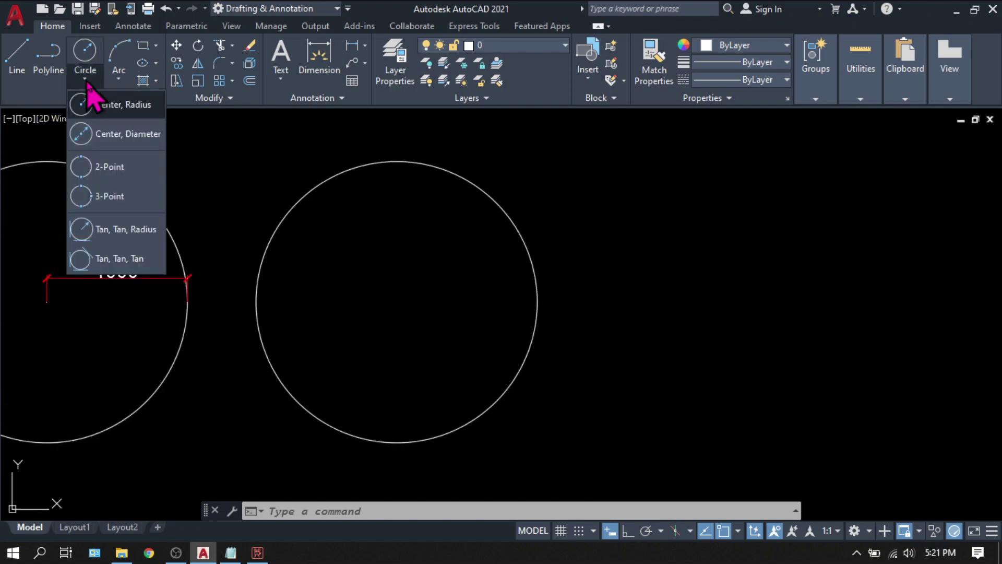
{"action": "left_click", "coordinate": [113, 137]}
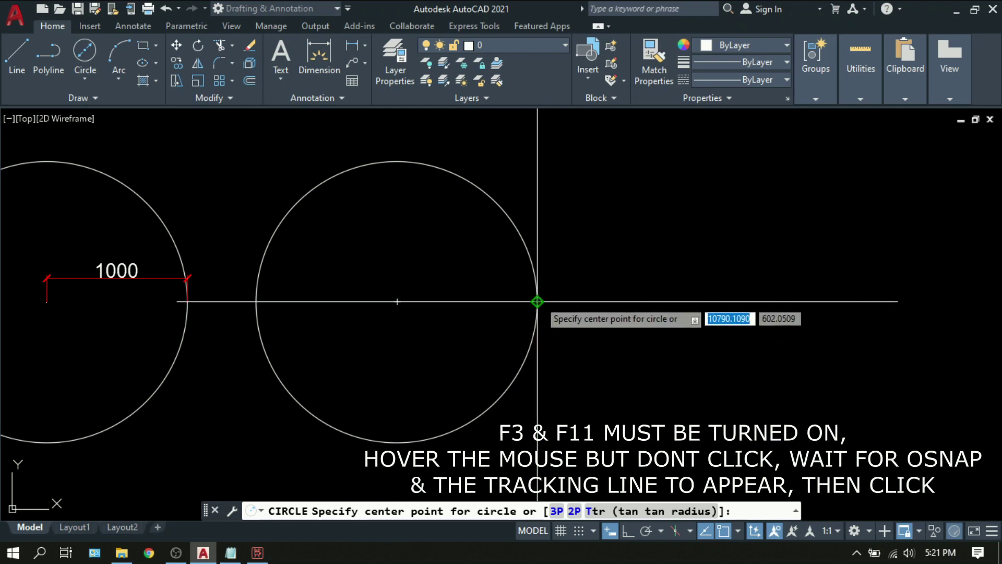
{"action": "left_click", "coordinate": [765, 301]}
{"action": "type", "text": "d"}
{"action": "key", "text": "Return"}
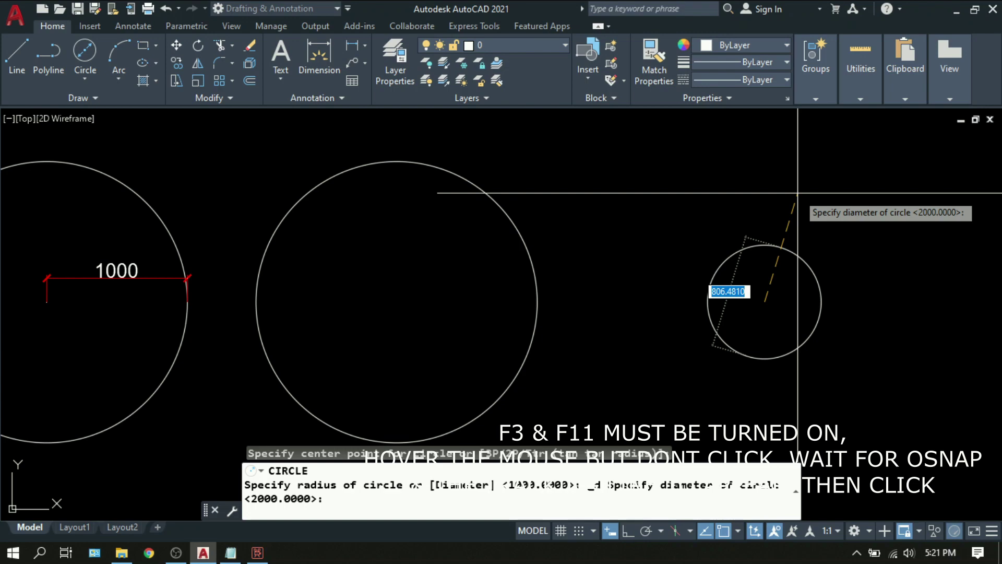
{"action": "type", "text": "1000"}
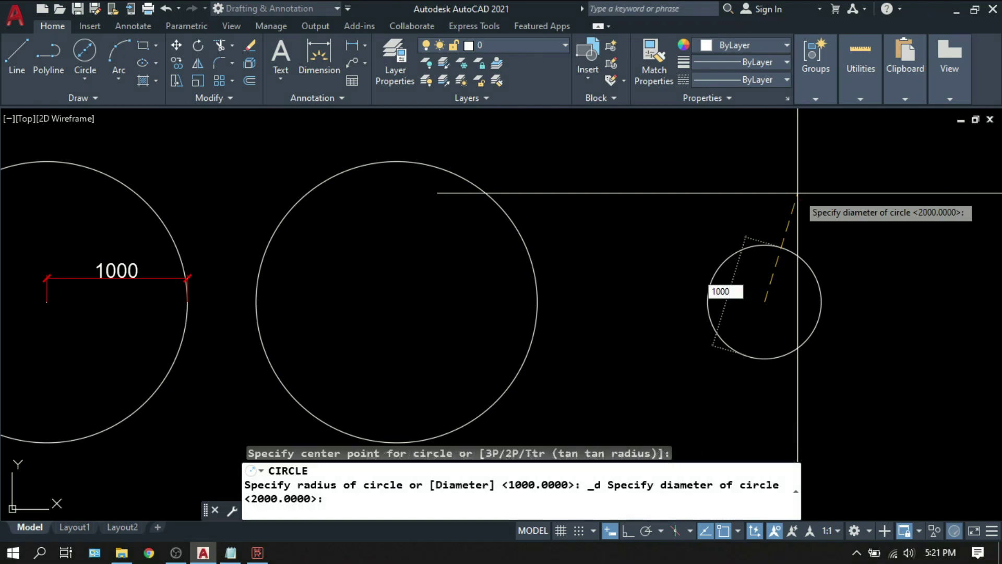
{"action": "key", "text": "Return"}
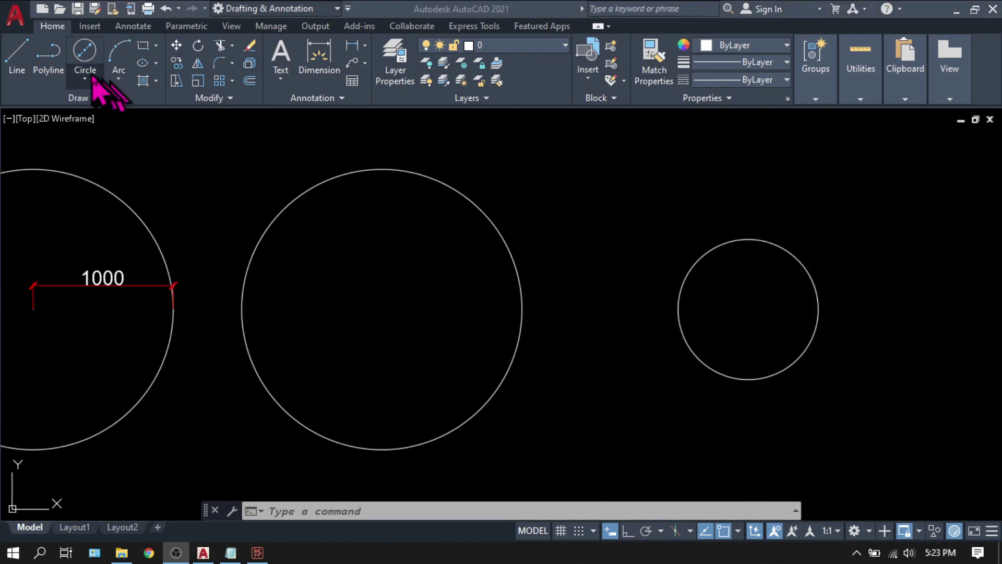
{"action": "left_click", "coordinate": [93, 78]}
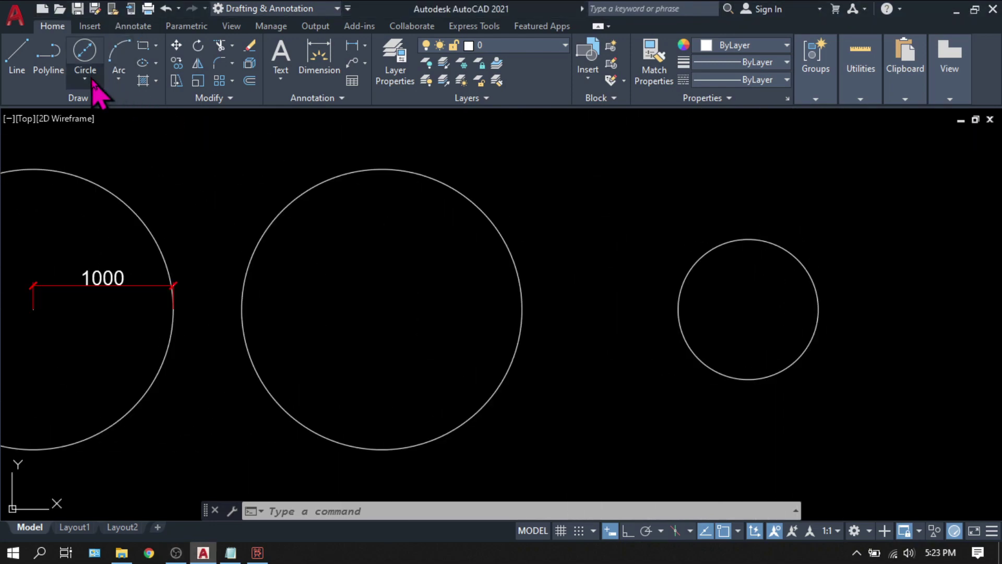
Step: Draw a 2-Point circle from the large circle's edge to the small circle's left quadrant
{"action": "left_click", "coordinate": [92, 78]}
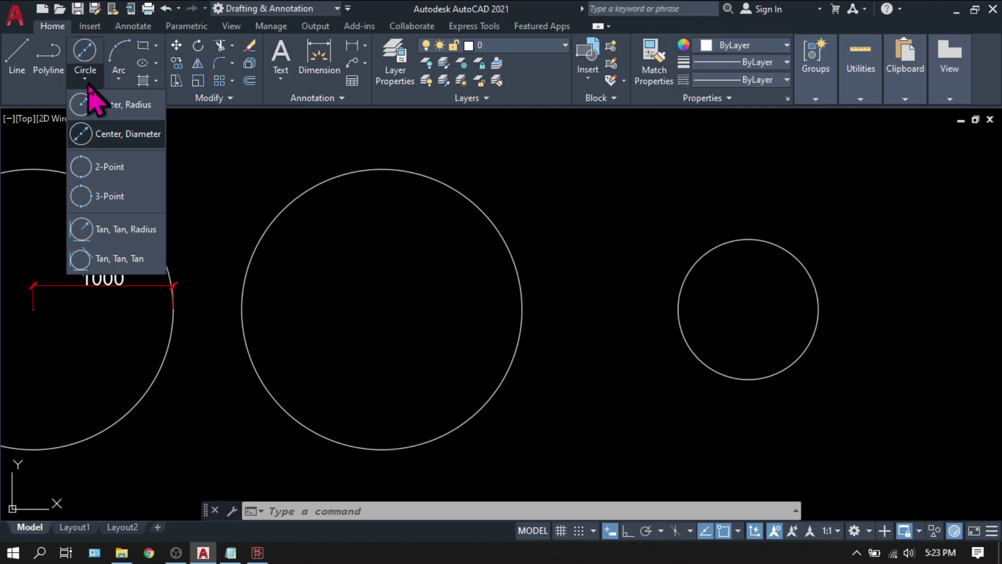
{"action": "left_click", "coordinate": [106, 169]}
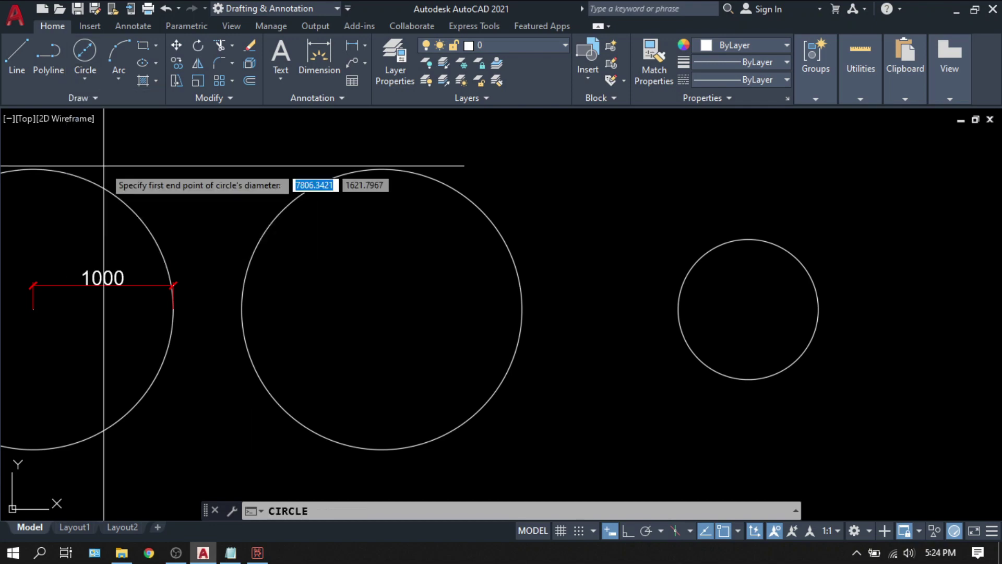
{"action": "middle_click_drag", "start_coordinate": [660, 197], "coordinate": [280, 196]}
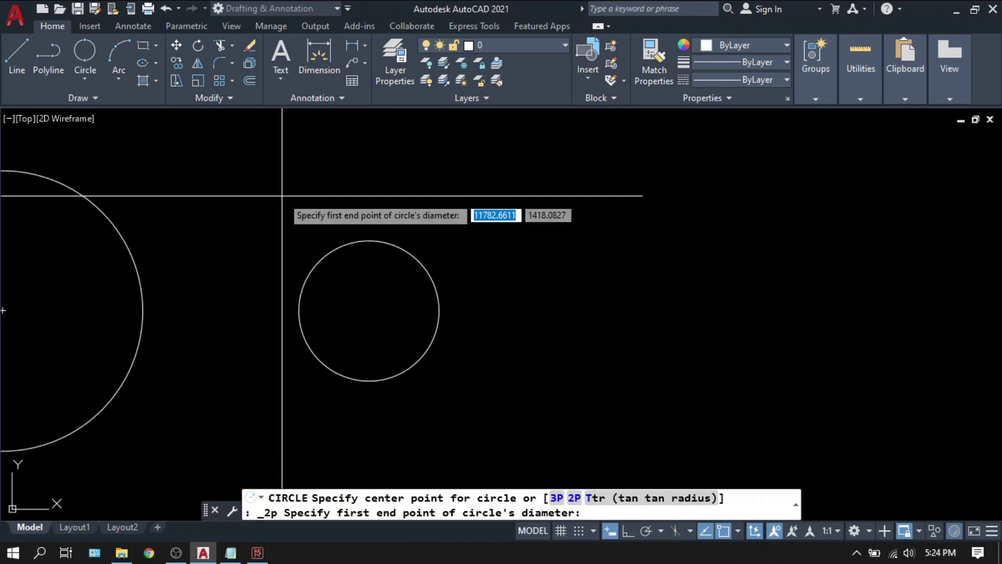
{"action": "left_click", "coordinate": [143, 311]}
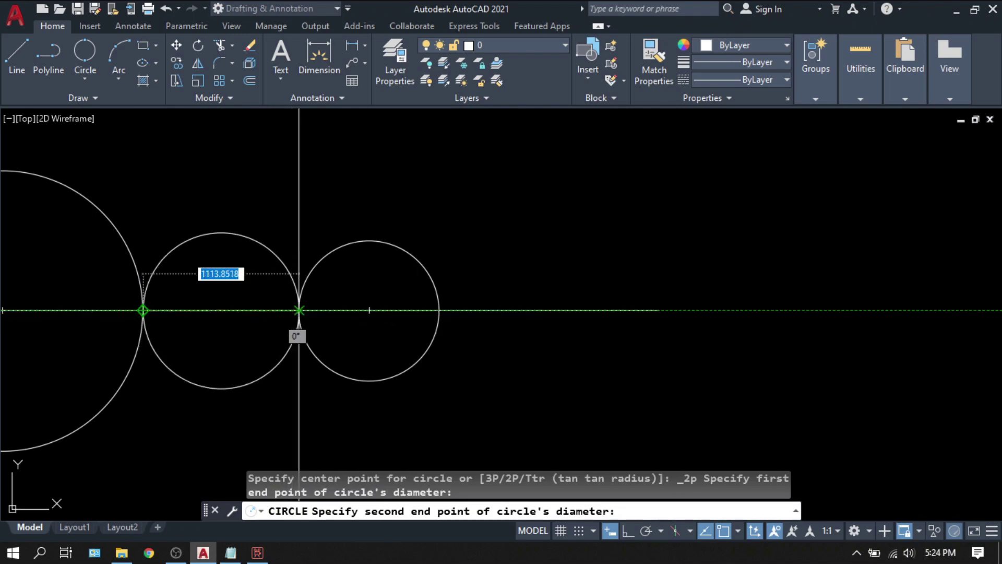
{"action": "left_click", "coordinate": [299, 310]}
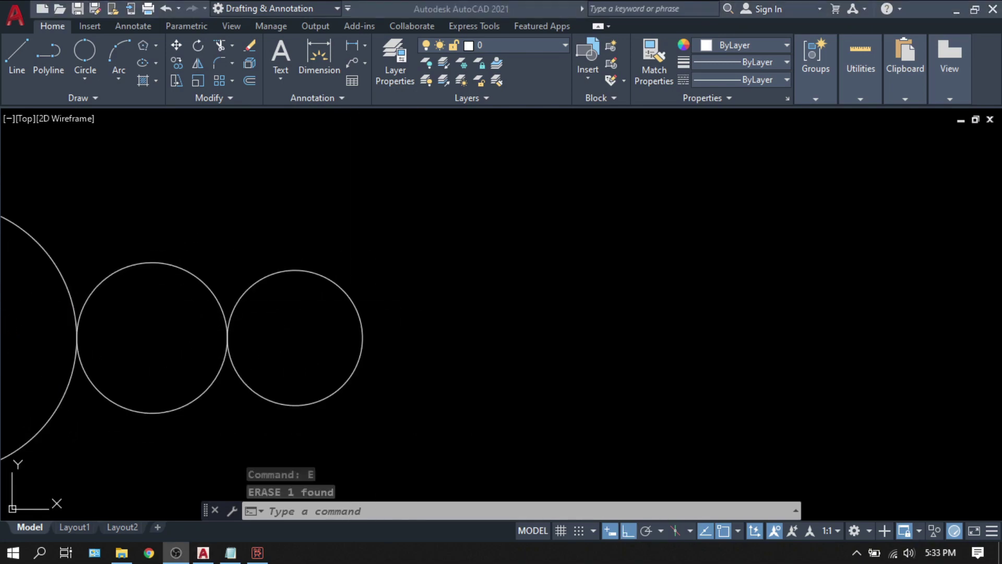
Step: Draw a rectangle right of the circles and a 2-Point circle across its top corners
{"action": "left_click", "coordinate": [563, 333]}
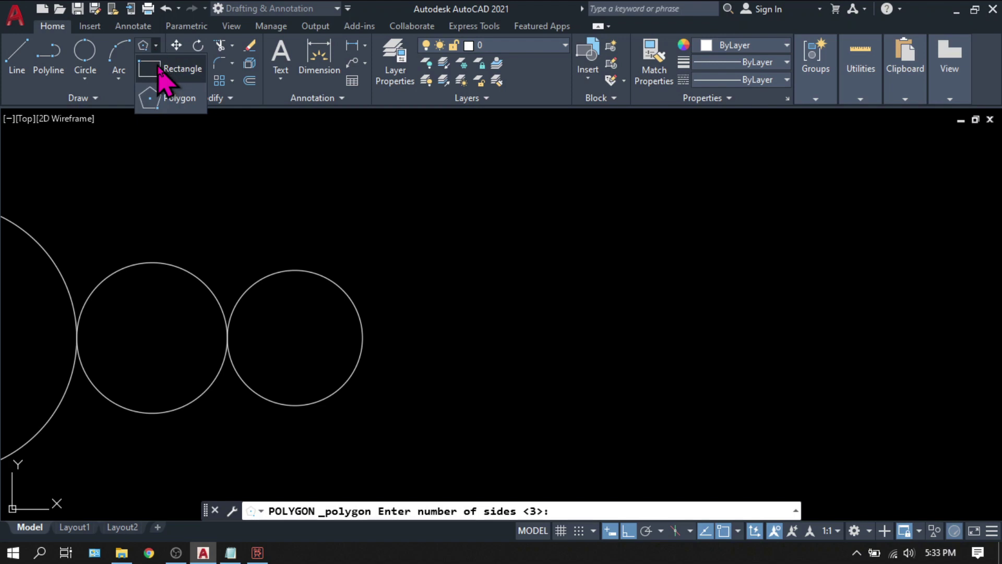
{"action": "left_click", "coordinate": [162, 73]}
{"action": "left_click", "coordinate": [457, 421]}
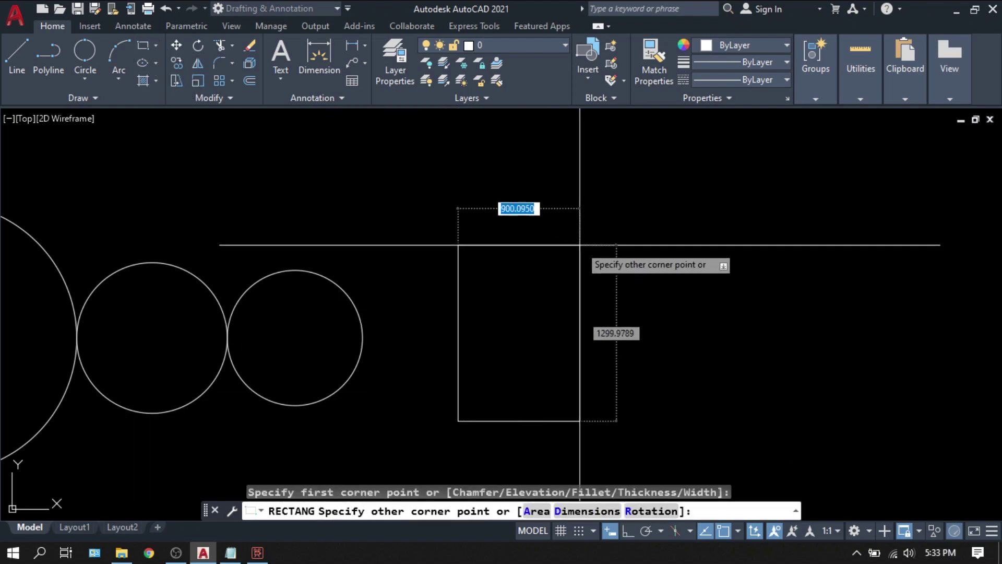
{"action": "left_click", "coordinate": [614, 248]}
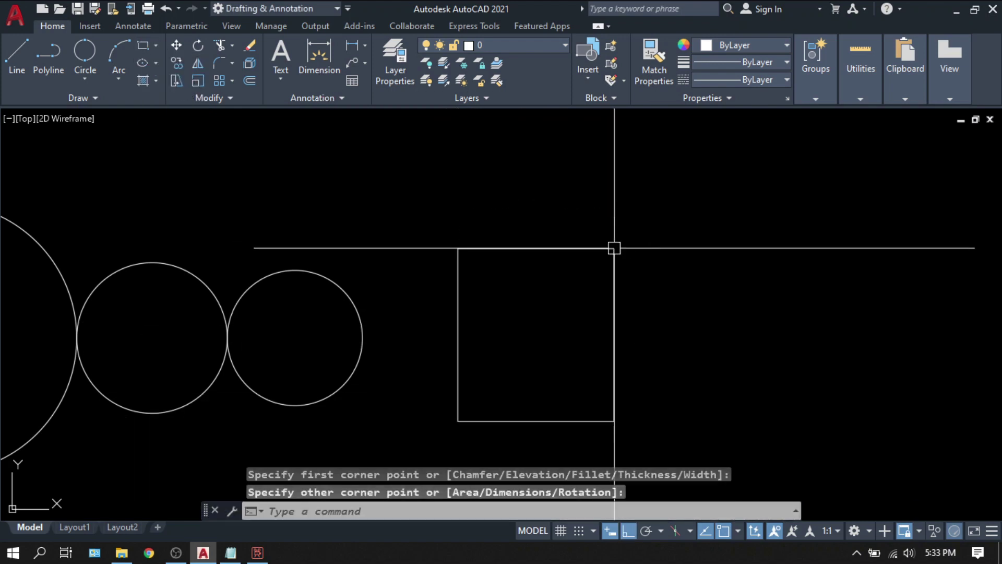
{"action": "left_click", "coordinate": [85, 78]}
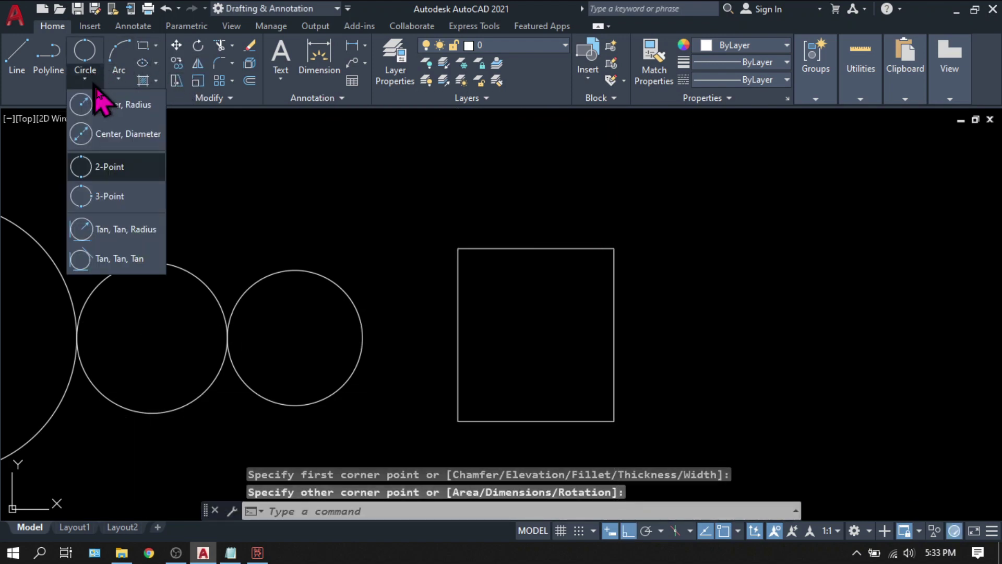
{"action": "left_click", "coordinate": [96, 167]}
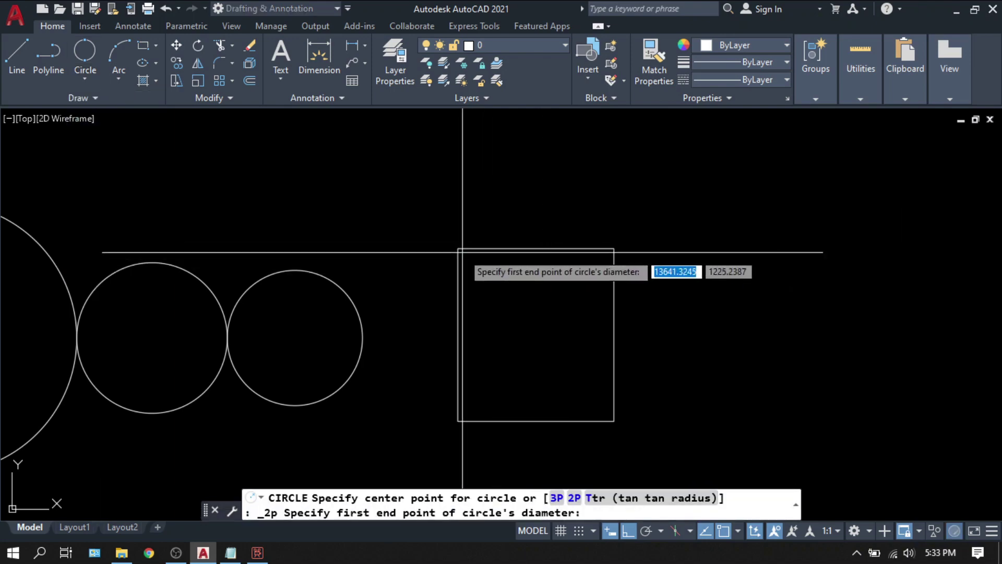
{"action": "left_click", "coordinate": [458, 249]}
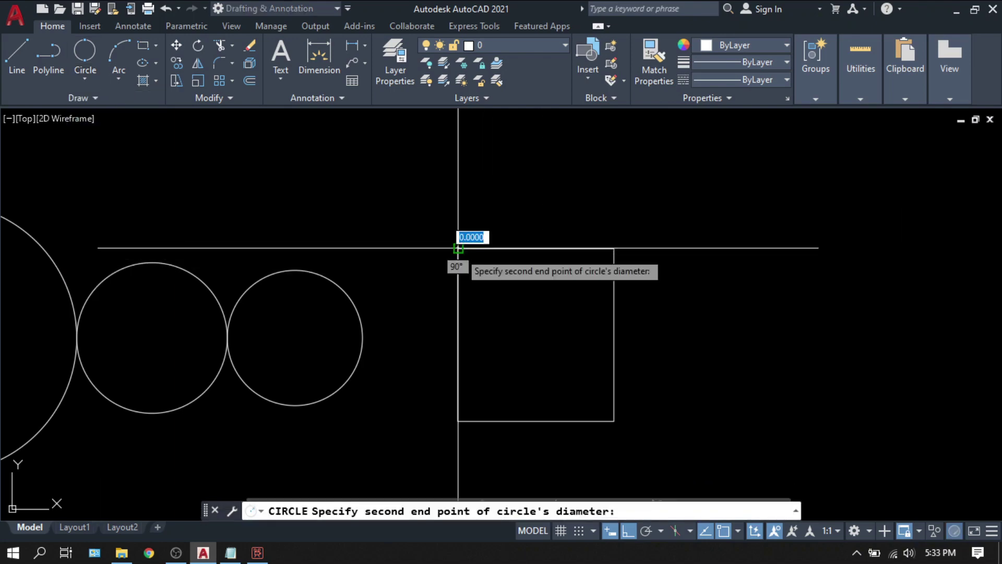
{"action": "left_click", "coordinate": [614, 249]}
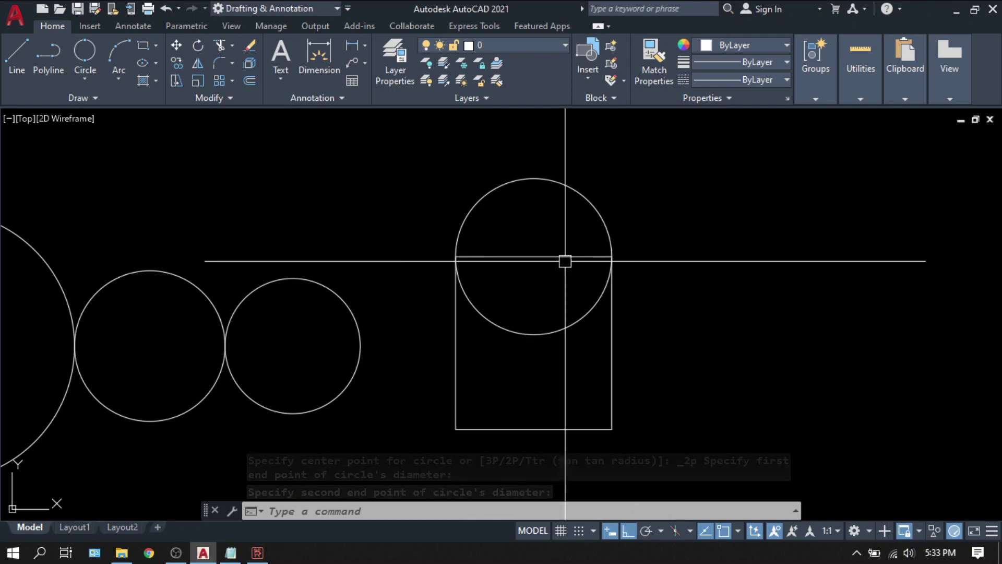
Step: Trim away the circle's lower arc, leaving a semicircular arch on the rectangle
{"action": "type", "text": "tr"}
{"action": "key", "text": "space"}
{"action": "mouse_move", "coordinate": [559, 237]}
{"action": "left_mouse_down"}
{"action": "mouse_move", "coordinate": [517, 351]}
{"action": "mouse_move", "coordinate": [531, 327]}
{"action": "left_mouse_up"}
{"action": "middle_click_drag", "start_coordinate": [530, 327], "coordinate": [523, 329]}
{"action": "key", "text": "Escape"}
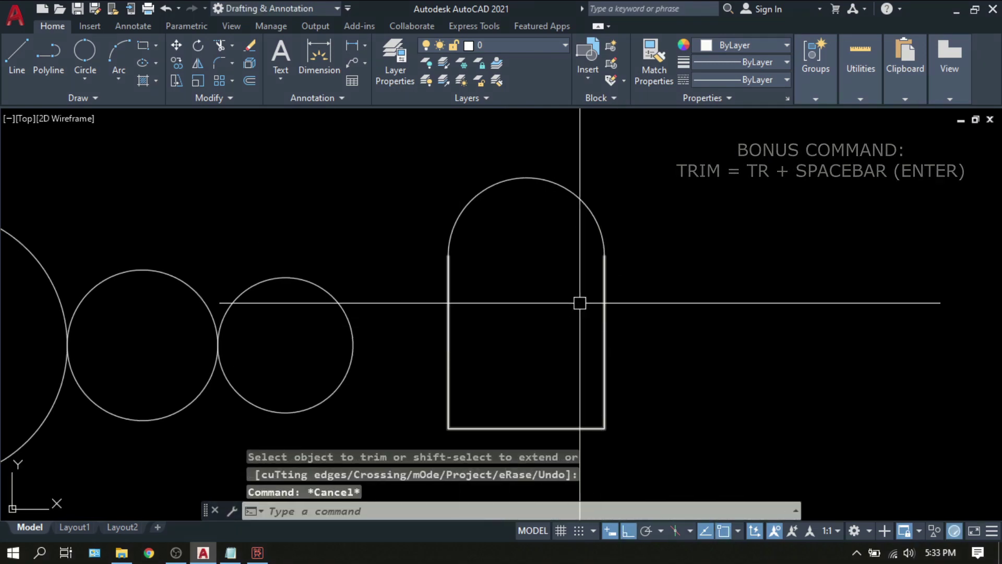
{"action": "middle_click_drag", "start_coordinate": [579, 302], "coordinate": [418, 304]}
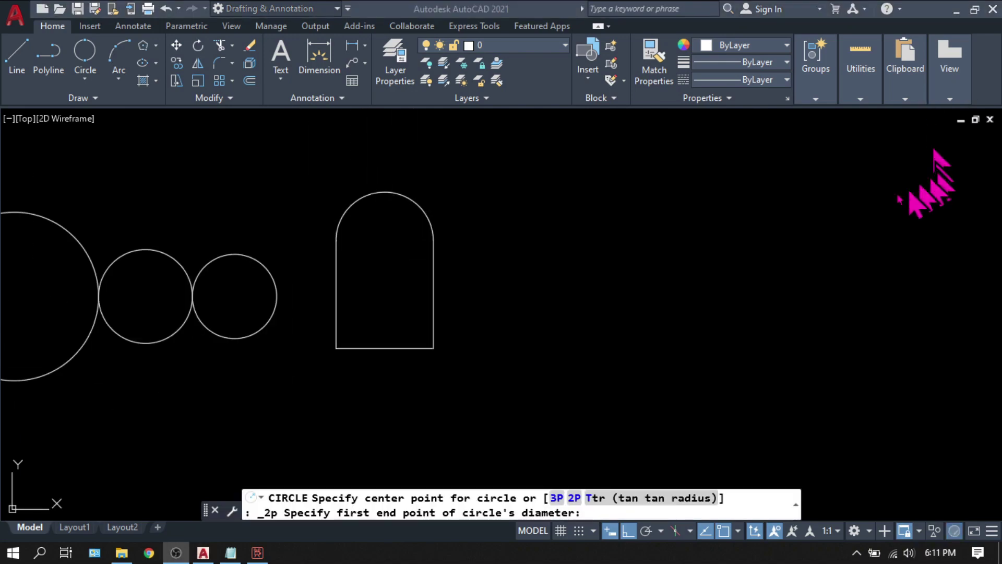
Step: Draw a 3-Point circle through the arch centre and the midpoints of the rectangle's sides
{"action": "left_click", "coordinate": [82, 78]}
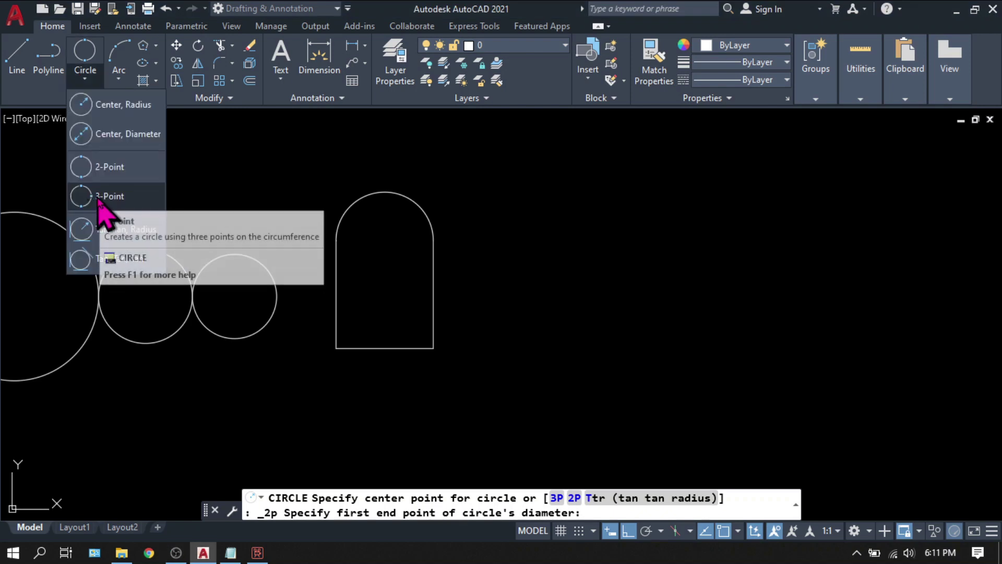
{"action": "left_click", "coordinate": [97, 194]}
{"action": "mouse_move", "coordinate": [385, 240]}
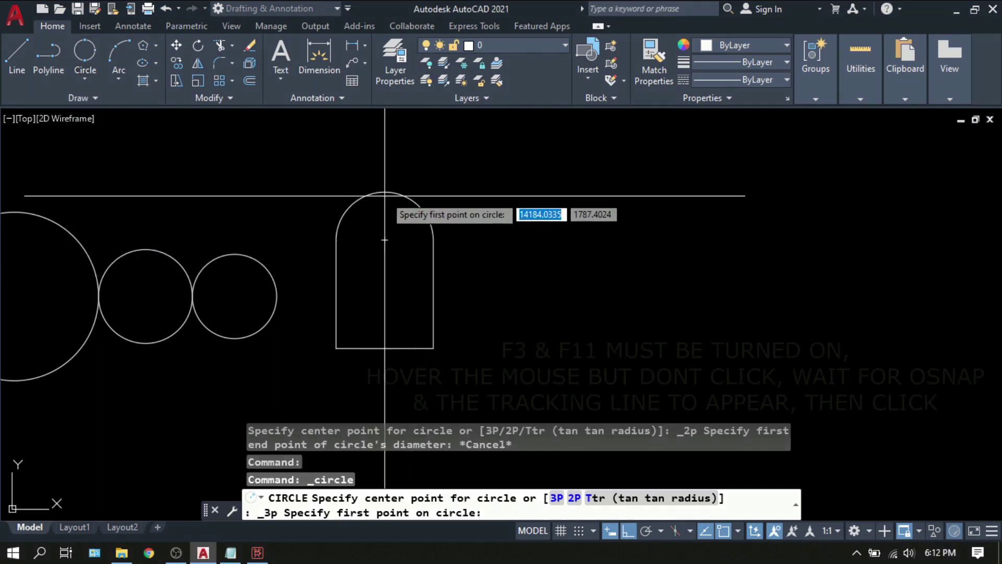
{"action": "left_click", "coordinate": [385, 240]}
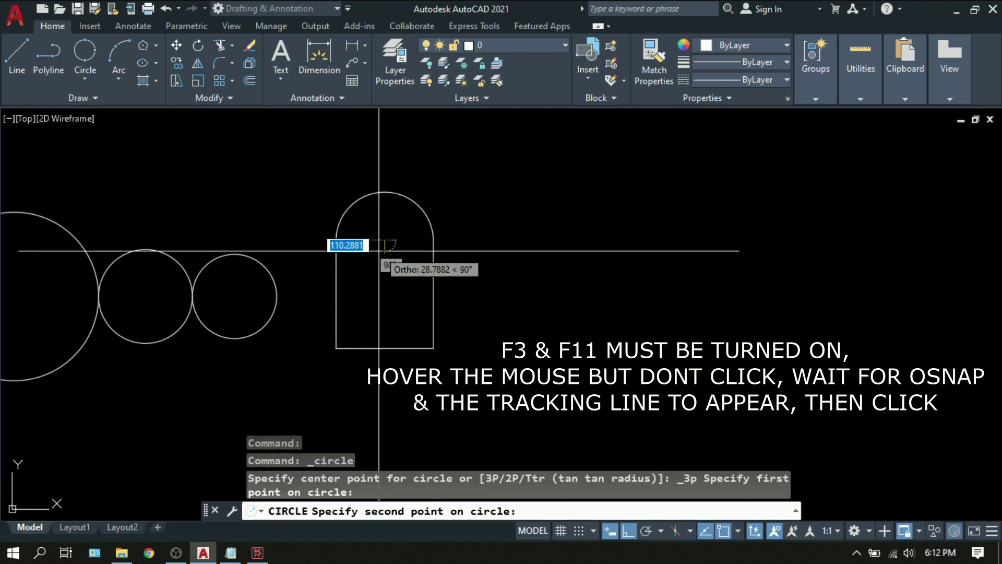
{"action": "left_click", "coordinate": [336, 294]}
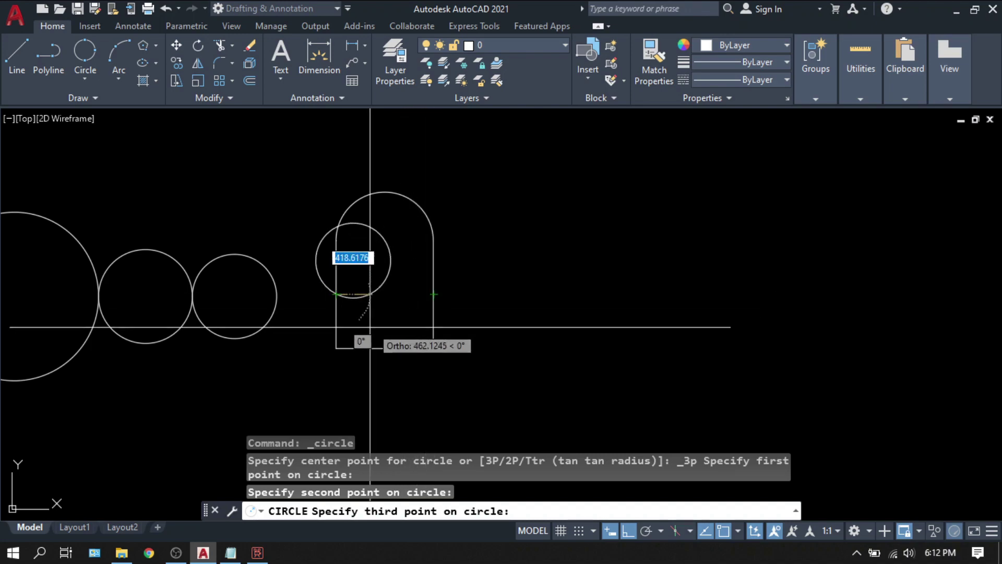
{"action": "left_click", "coordinate": [434, 294]}
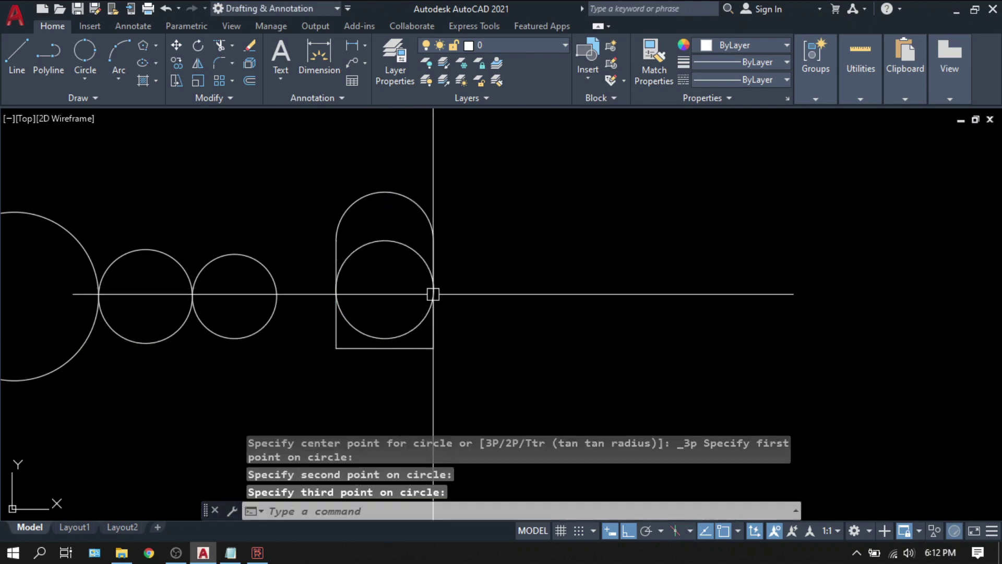
{"action": "scroll", "coordinate": [420, 263], "scroll_direction": "up", "scroll_amount": 2}
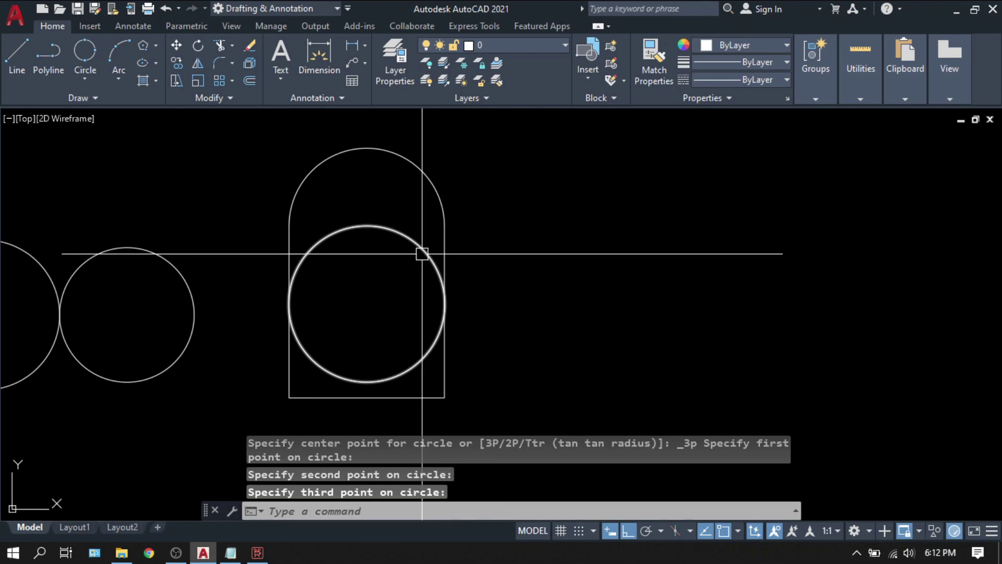
{"action": "left_click", "coordinate": [423, 254]}
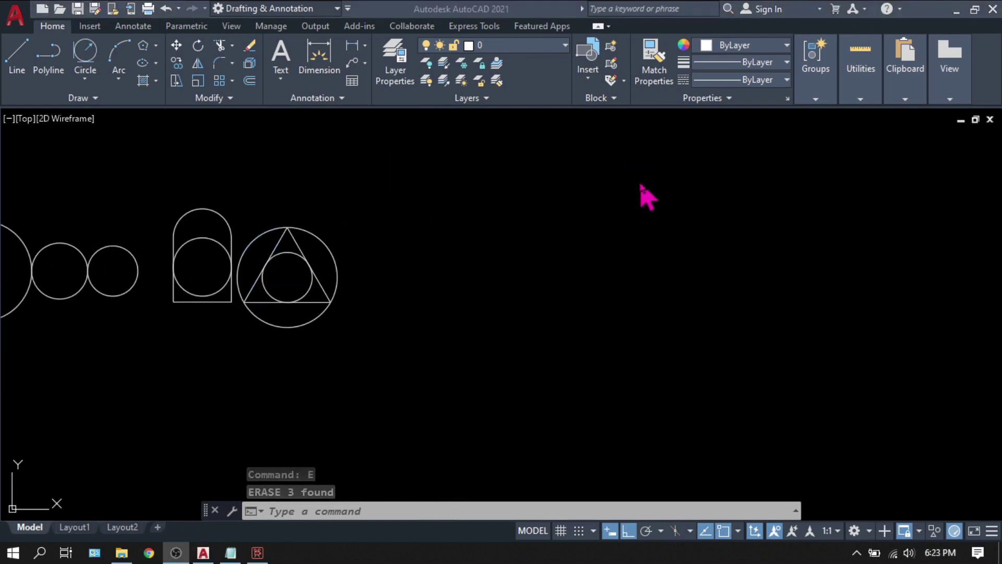
{"action": "left_click", "coordinate": [640, 188]}
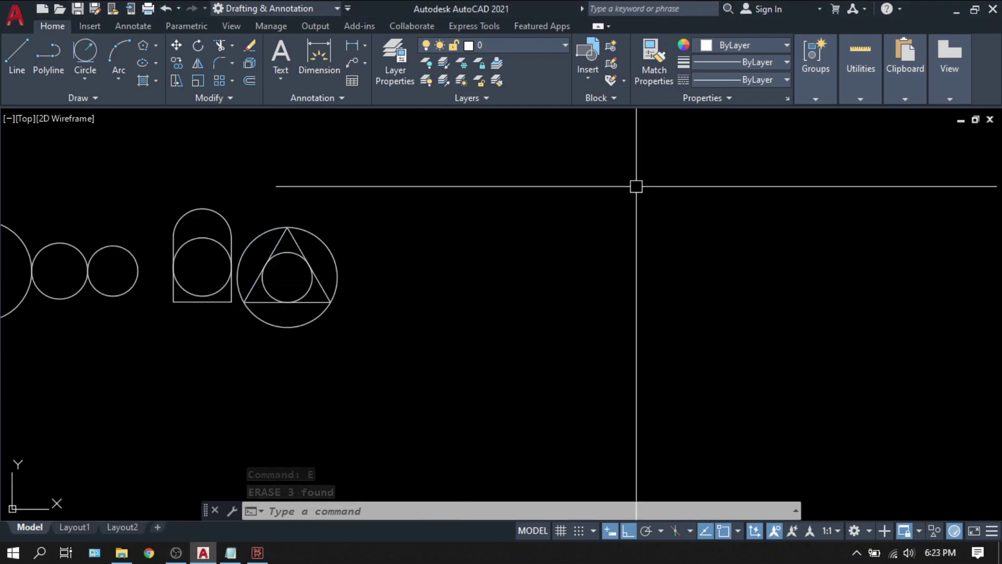
Step: Cancel Tan, Tan, Radius and draw a steep slanted line with Ortho turned off
{"action": "left_click", "coordinate": [96, 73]}
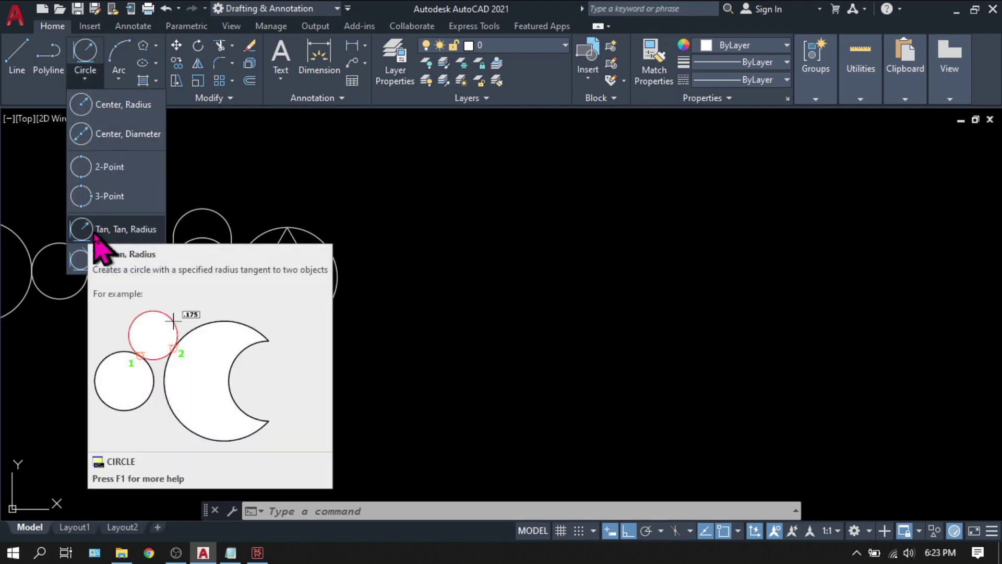
{"action": "left_click", "coordinate": [125, 230]}
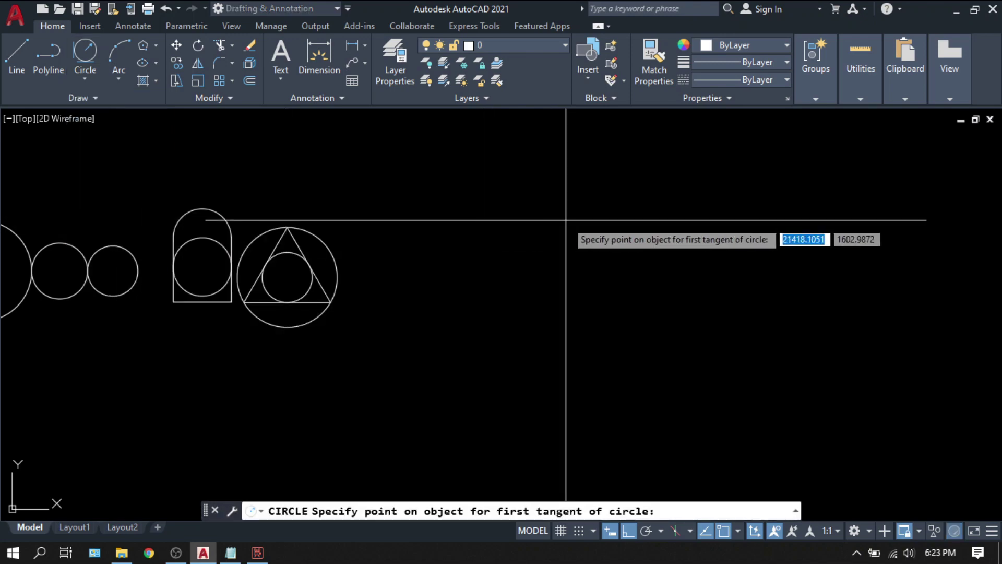
{"action": "key", "text": "Escape"}
{"action": "type", "text": "l"}
{"action": "key", "text": "Return"}
{"action": "left_click", "coordinate": [510, 140]}
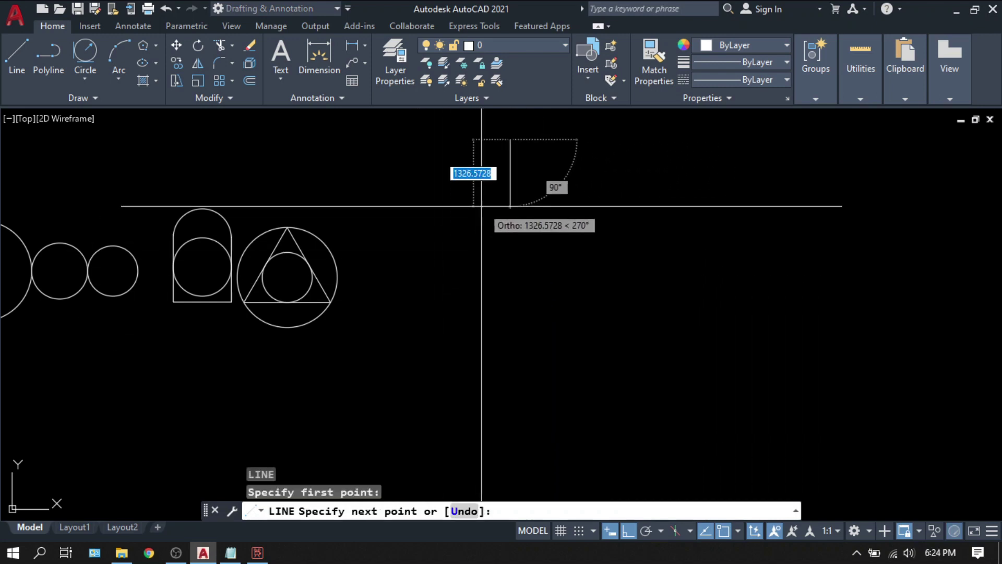
{"action": "key", "text": "F8"}
{"action": "left_click", "coordinate": [407, 308]}
{"action": "key", "text": "Escape"}
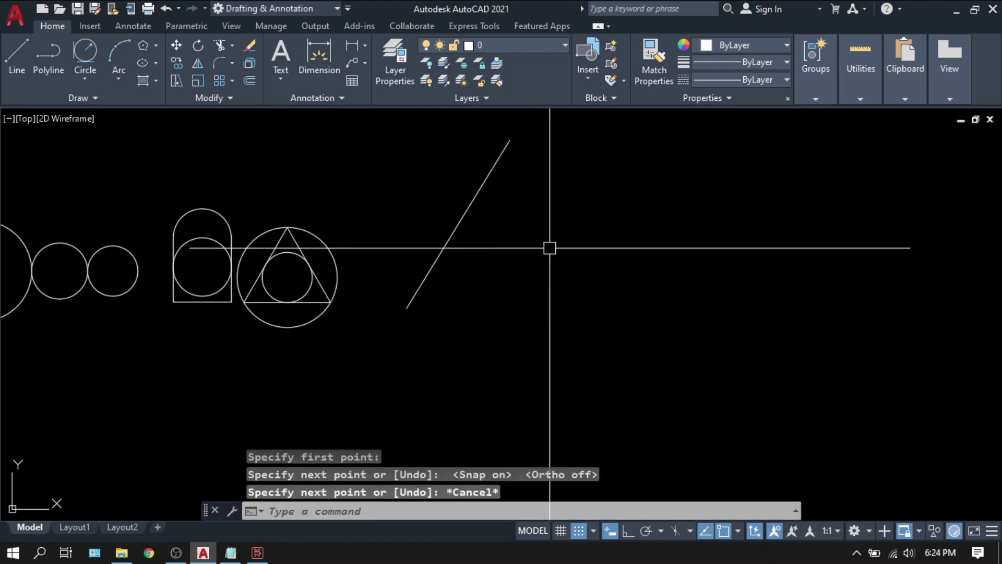
{"action": "key", "text": "Escape"}
{"action": "key", "text": "Escape"}
Step: Draw a second, nearly horizontal line lower down on the right
{"action": "type", "text": "l"}
{"action": "key", "text": "Return"}
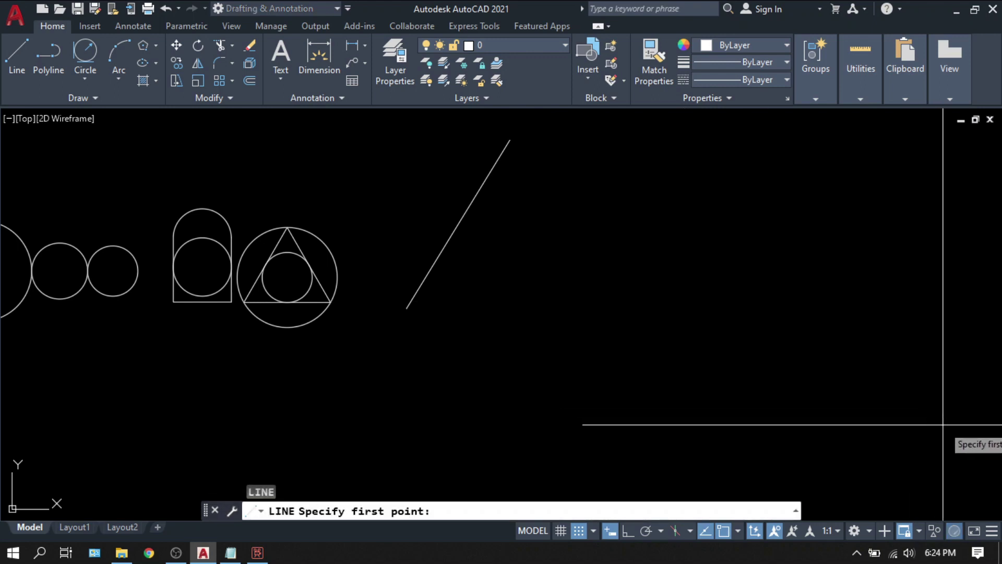
{"action": "left_click", "coordinate": [942, 424]}
{"action": "left_click", "coordinate": [580, 466]}
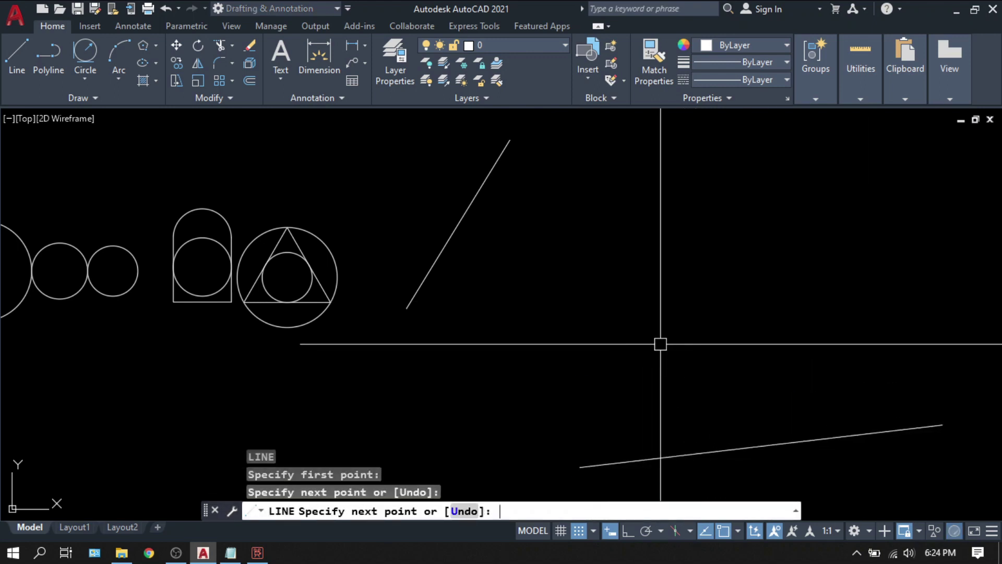
{"action": "key", "text": "Return"}
Step: Enable Tangent snap and draw a radius-1000 Tan, Tan, Radius circle touching both sloped lines
{"action": "left_click", "coordinate": [86, 81]}
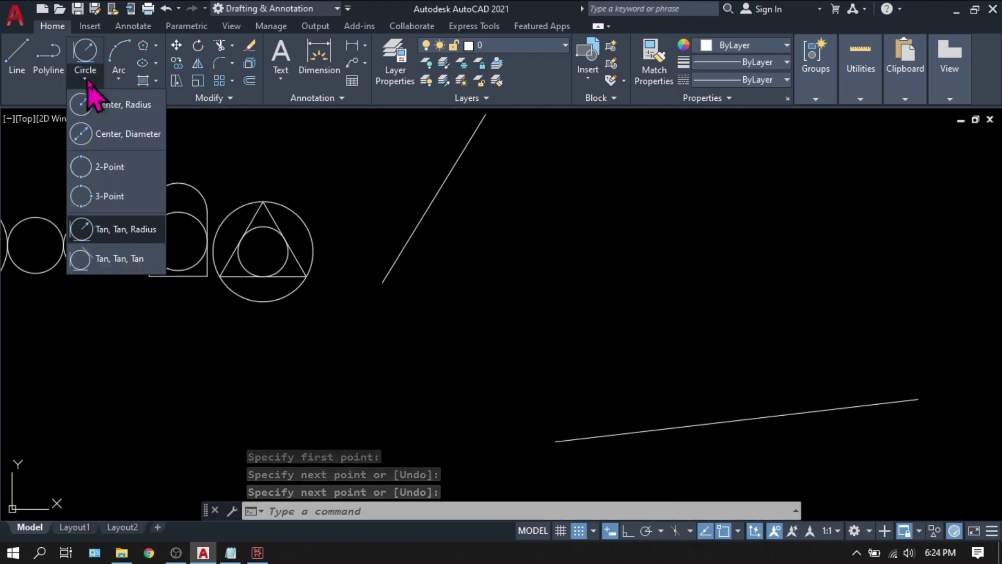
{"action": "left_click", "coordinate": [126, 229]}
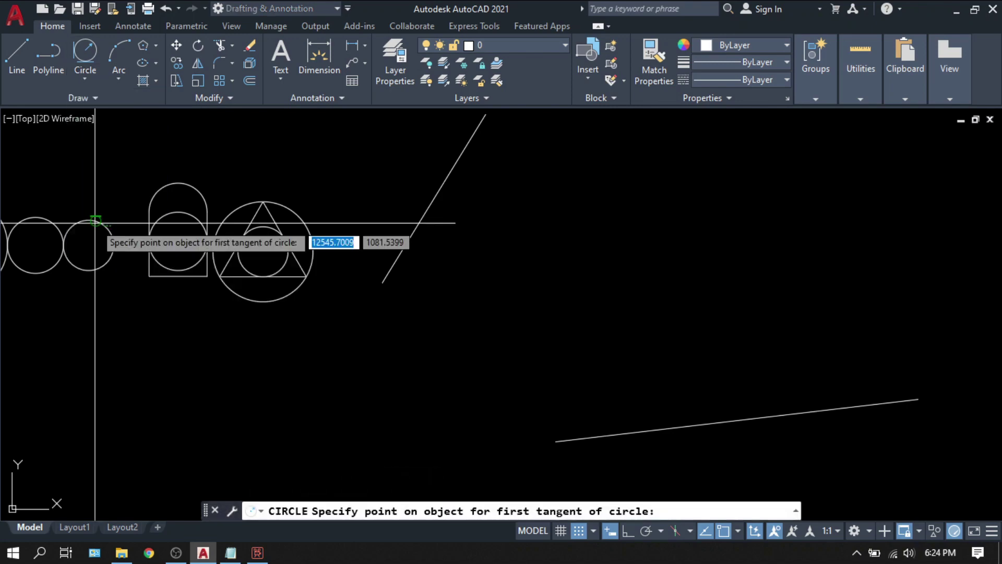
{"action": "right_click", "coordinate": [724, 537]}
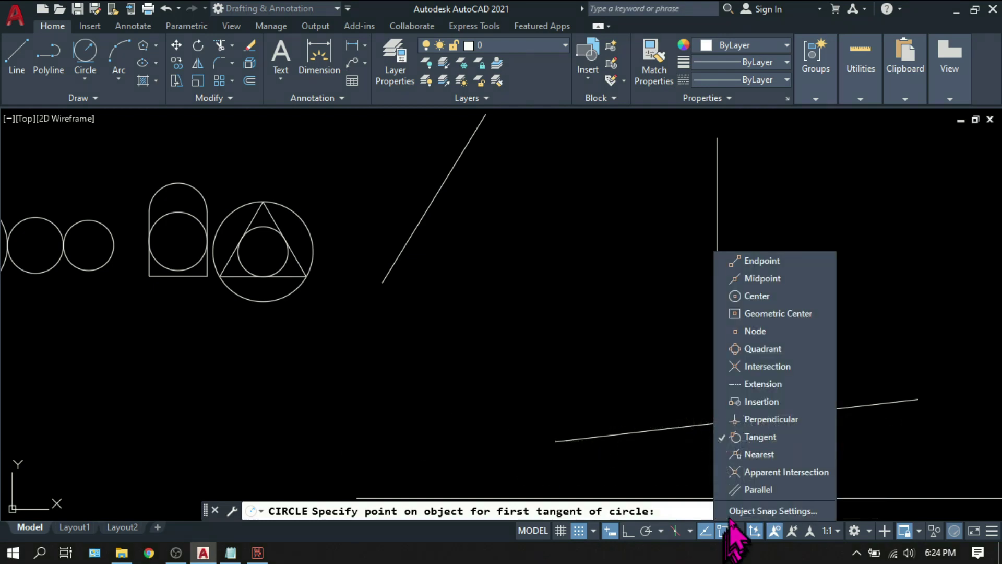
{"action": "left_click", "coordinate": [725, 440]}
{"action": "left_click", "coordinate": [732, 437]}
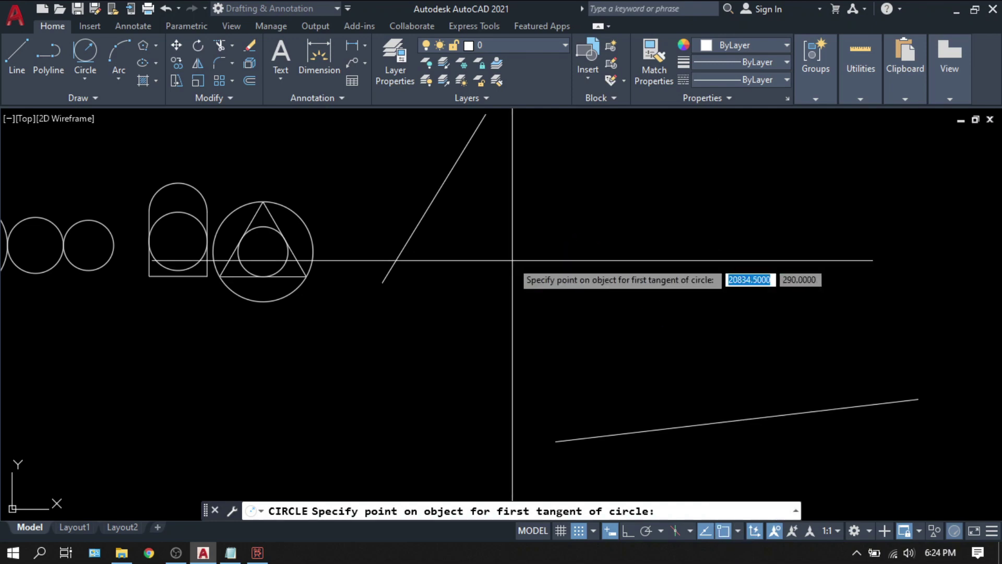
{"action": "left_click", "coordinate": [420, 227]}
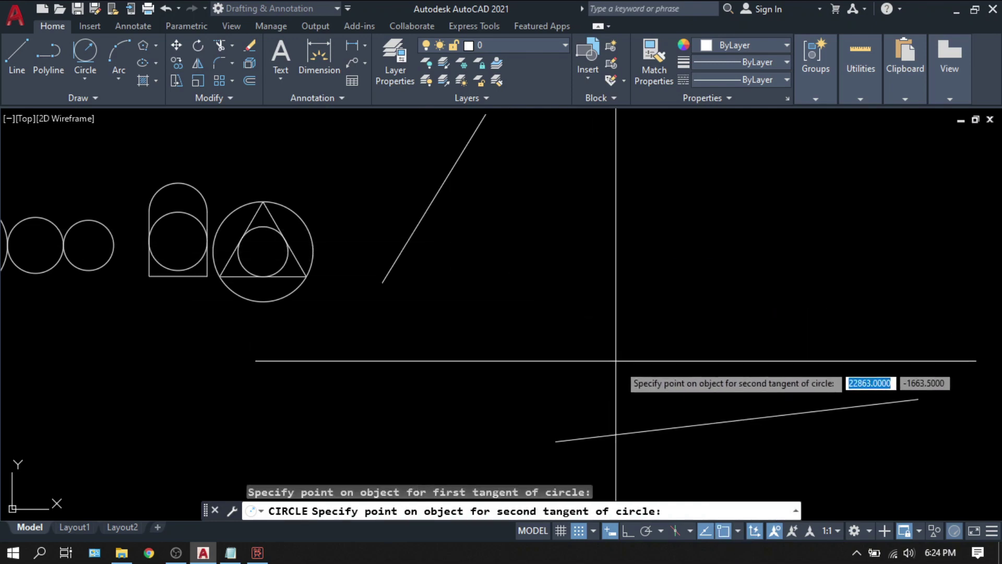
{"action": "left_click", "coordinate": [613, 434]}
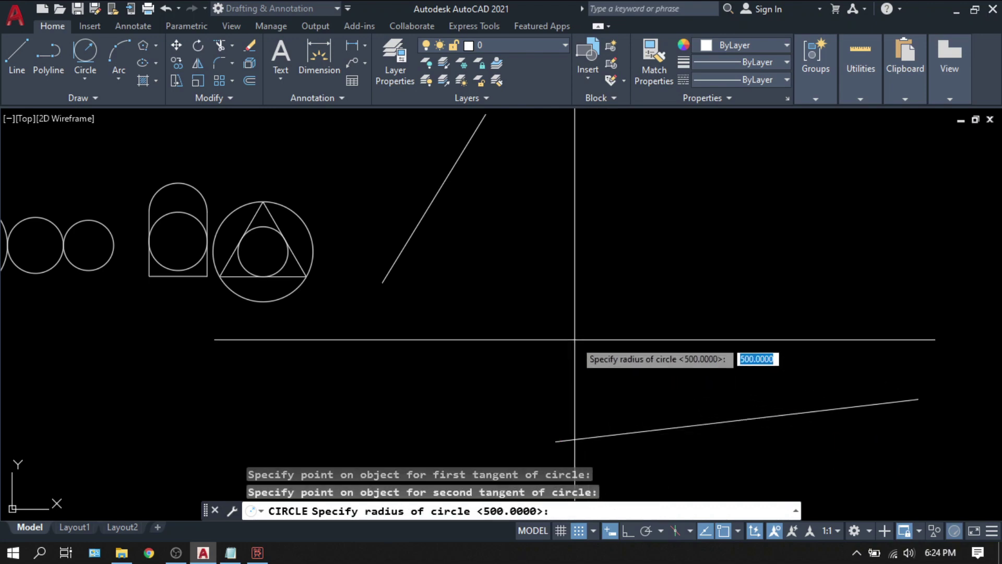
{"action": "key", "text": "Return"}
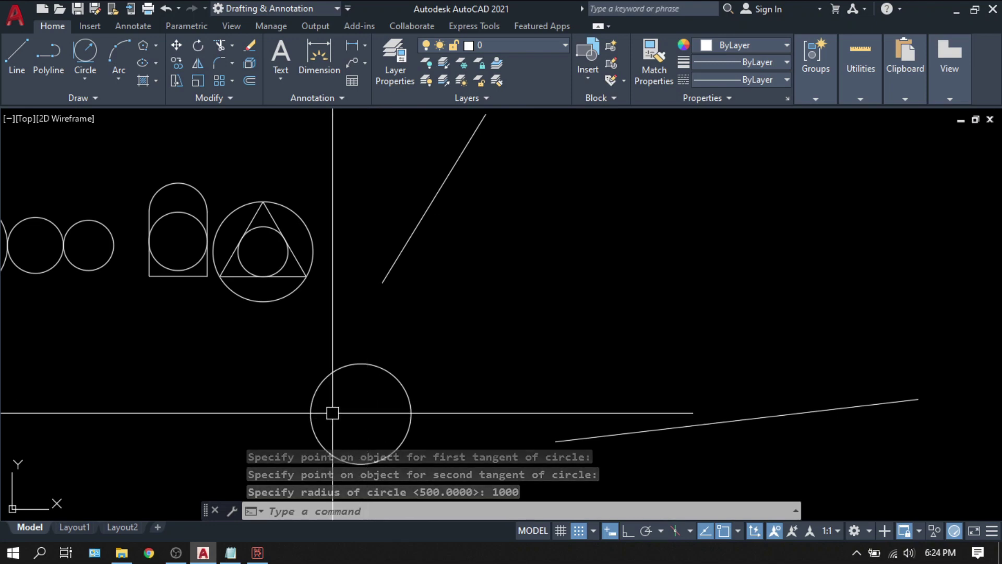
Step: Pan to recentre the new tangent circle and select it
{"action": "middle_click_drag", "start_coordinate": [331, 412], "coordinate": [354, 366]}
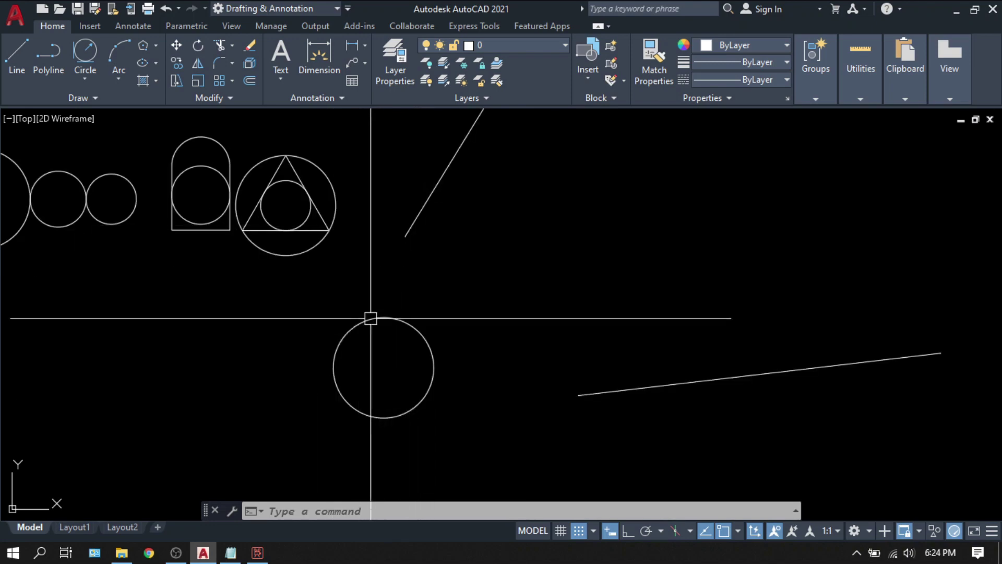
{"action": "left_click_drag", "start_coordinate": [421, 229], "coordinate": [310, 393]}
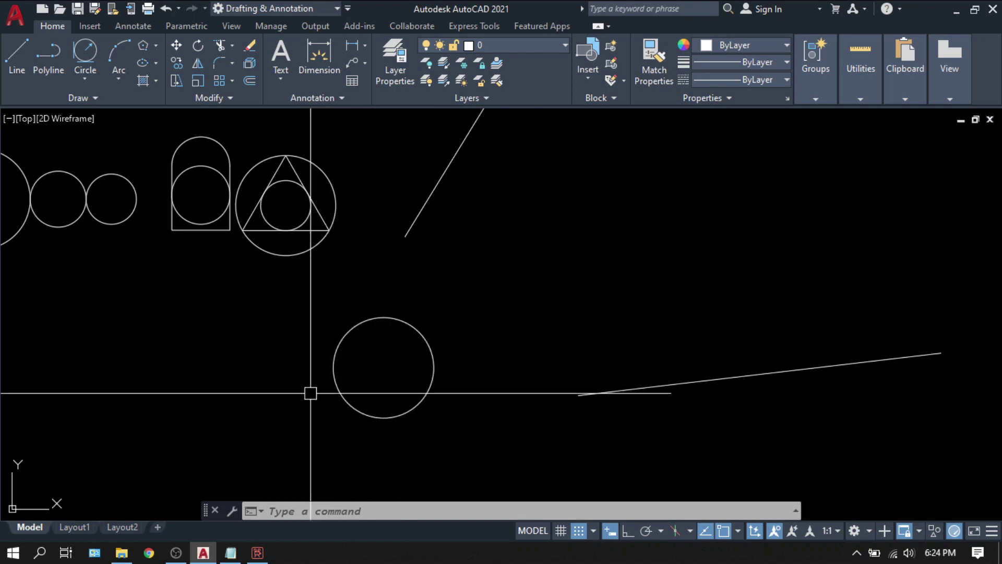
{"action": "left_click_drag", "start_coordinate": [283, 434], "coordinate": [342, 341]}
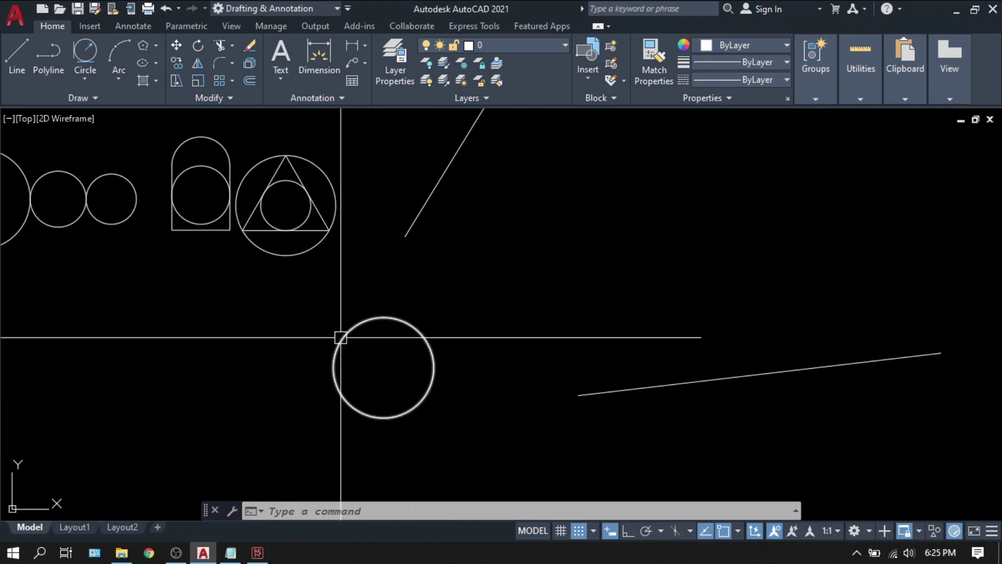
{"action": "left_click_drag", "start_coordinate": [340, 340], "coordinate": [340, 342]}
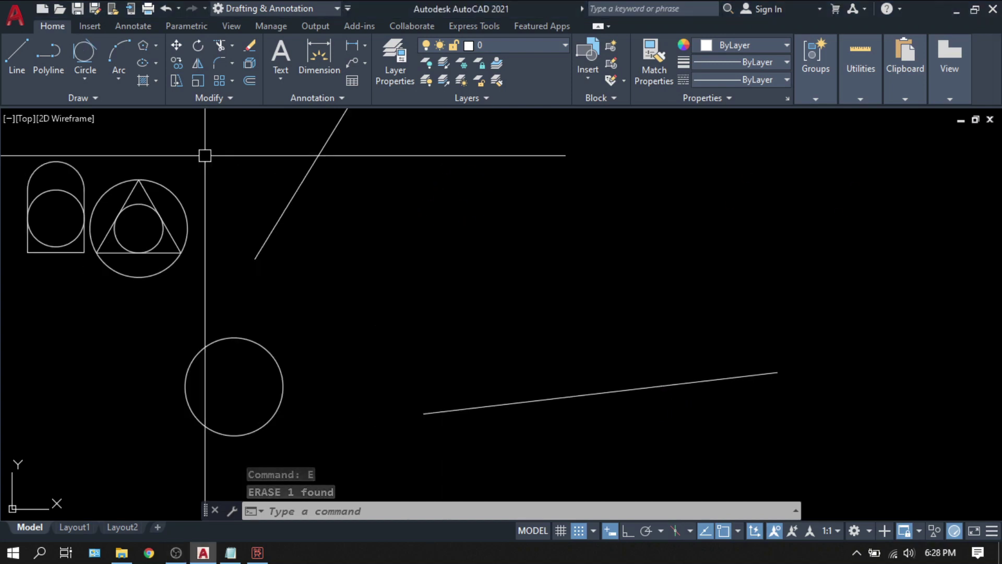
Step: Draw a Tan-Tan-Tan circle touching the steep diagonal line, the radius-1000 circle and the lower sloped line
{"action": "left_click", "coordinate": [84, 78]}
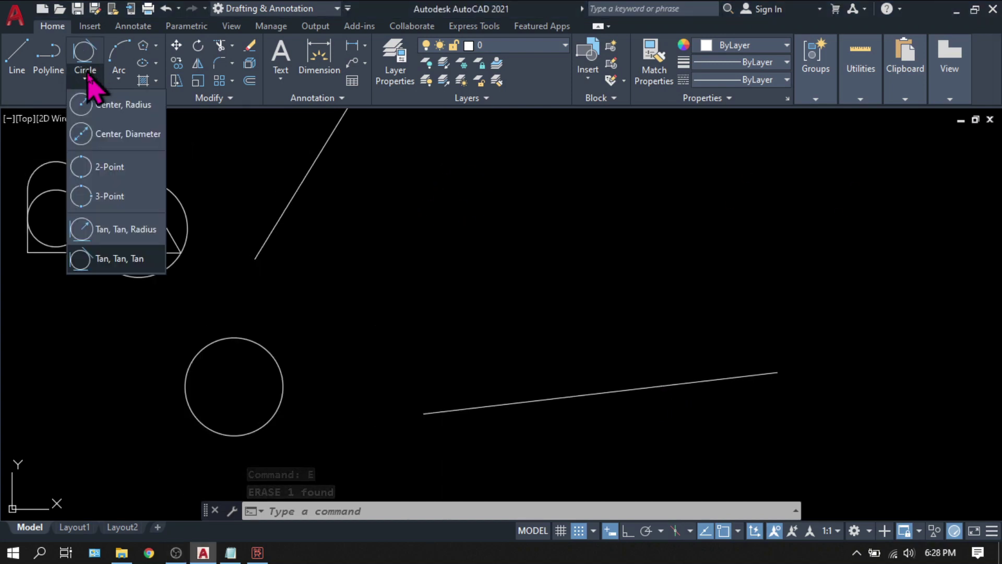
{"action": "left_click", "coordinate": [95, 260]}
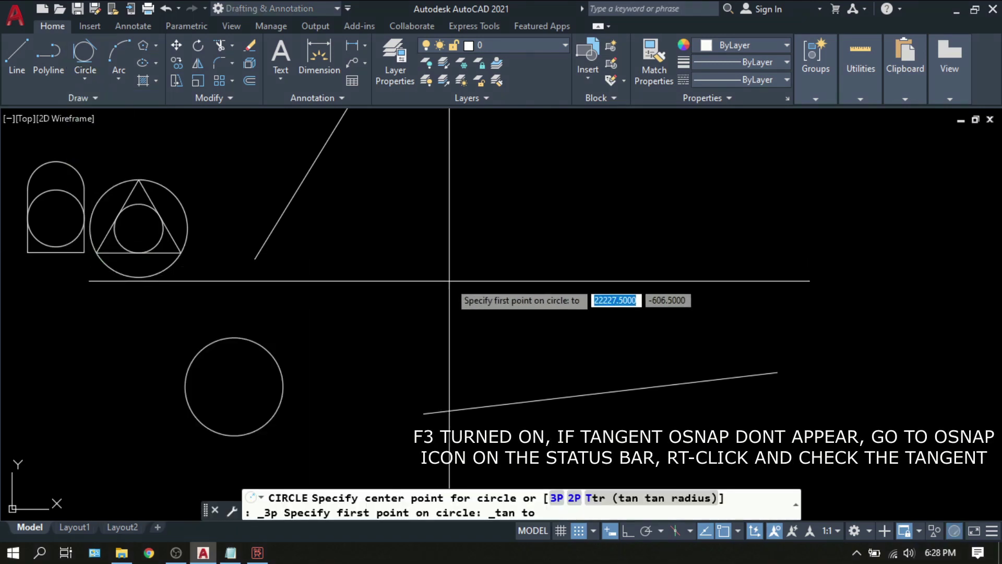
{"action": "left_click", "coordinate": [298, 197]}
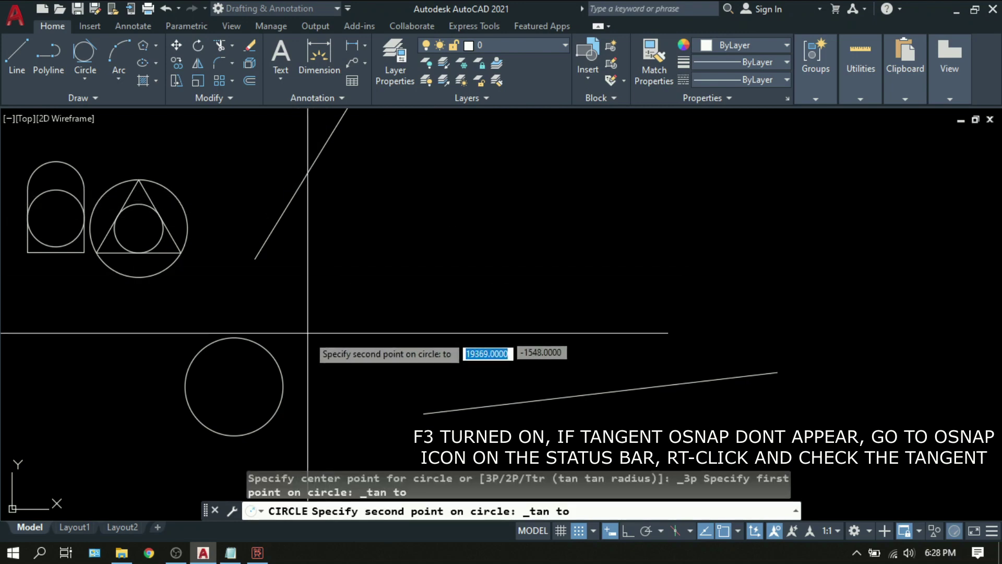
{"action": "left_click", "coordinate": [274, 358]}
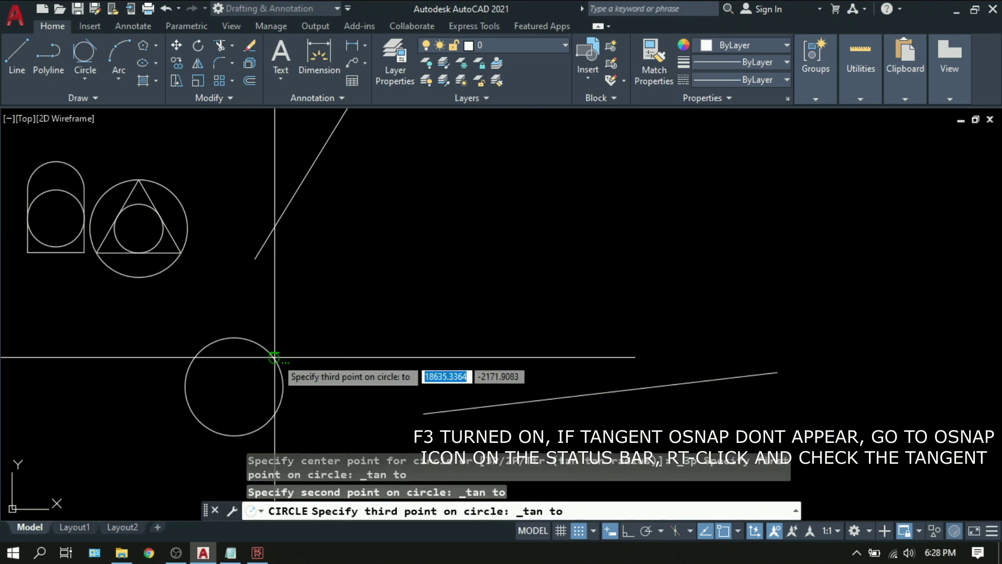
{"action": "left_click", "coordinate": [489, 405]}
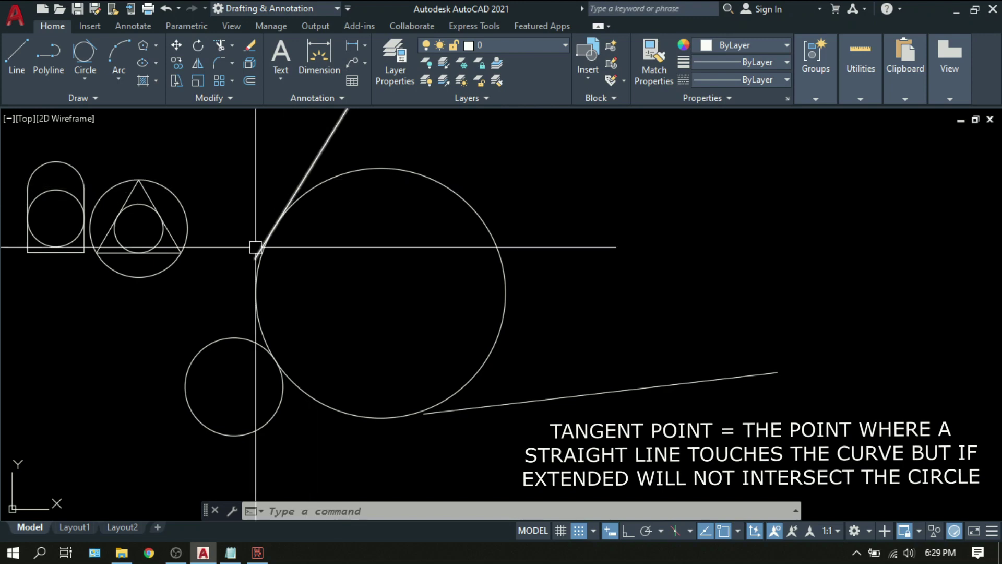
{"action": "middle_click_drag", "start_coordinate": [255, 248], "coordinate": [269, 240]}
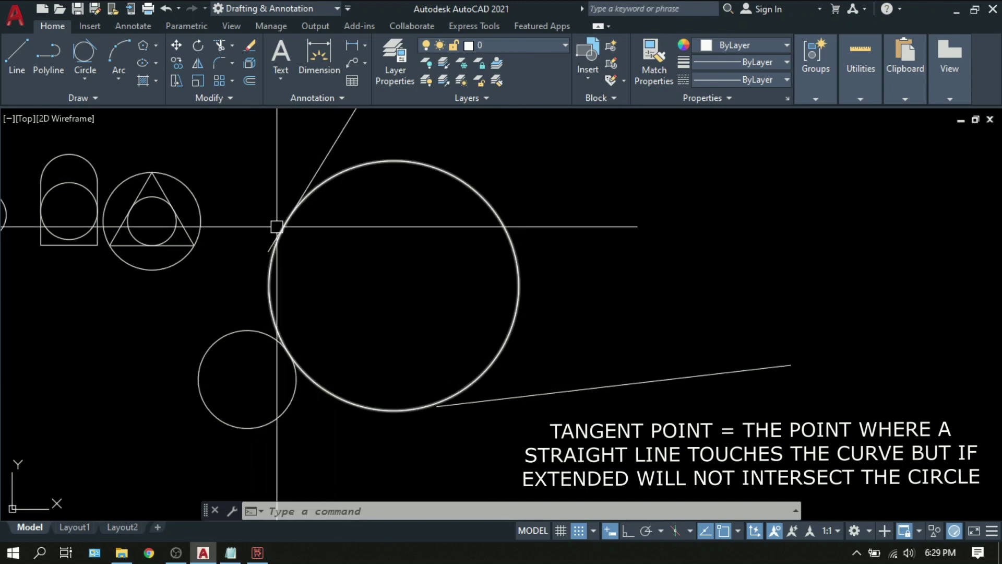
{"action": "scroll", "coordinate": [282, 221], "scroll_direction": "up", "scroll_amount": 4}
{"action": "scroll", "coordinate": [283, 221], "scroll_direction": "up", "scroll_amount": 3}
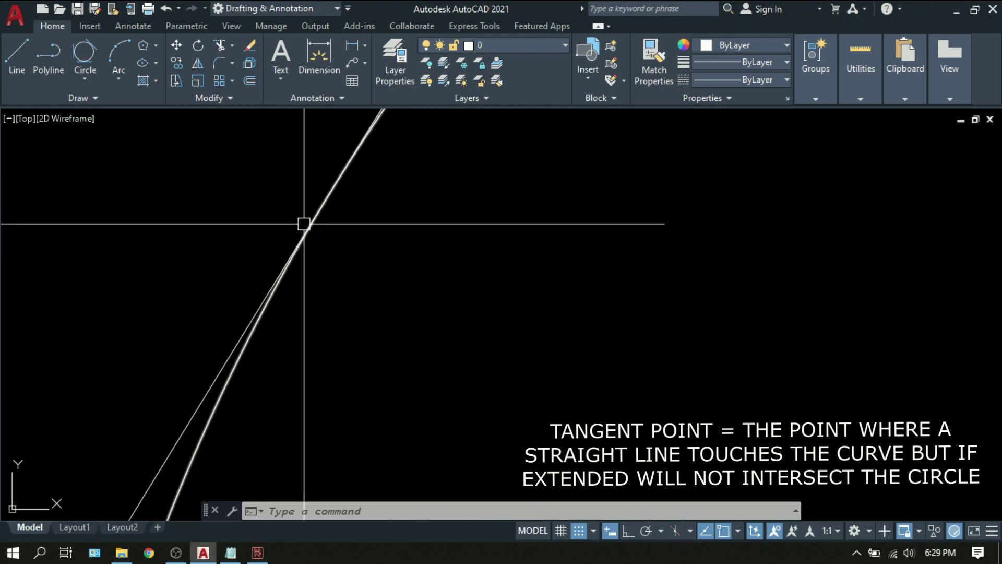
{"action": "middle_click_drag", "start_coordinate": [302, 224], "coordinate": [311, 264]}
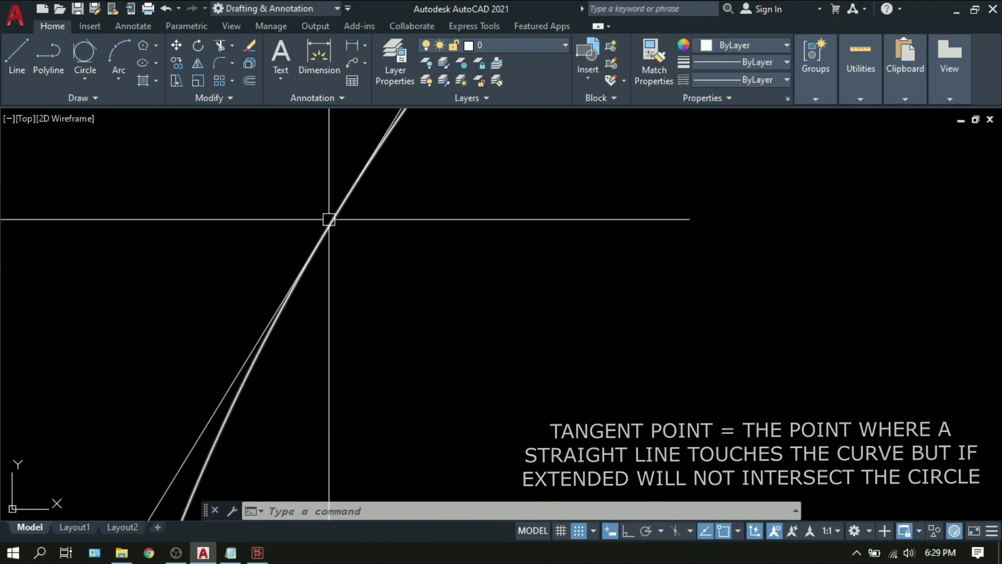
{"action": "scroll", "coordinate": [345, 235], "scroll_direction": "down", "scroll_amount": 4}
{"action": "scroll", "coordinate": [485, 325], "scroll_direction": "down", "scroll_amount": 1}
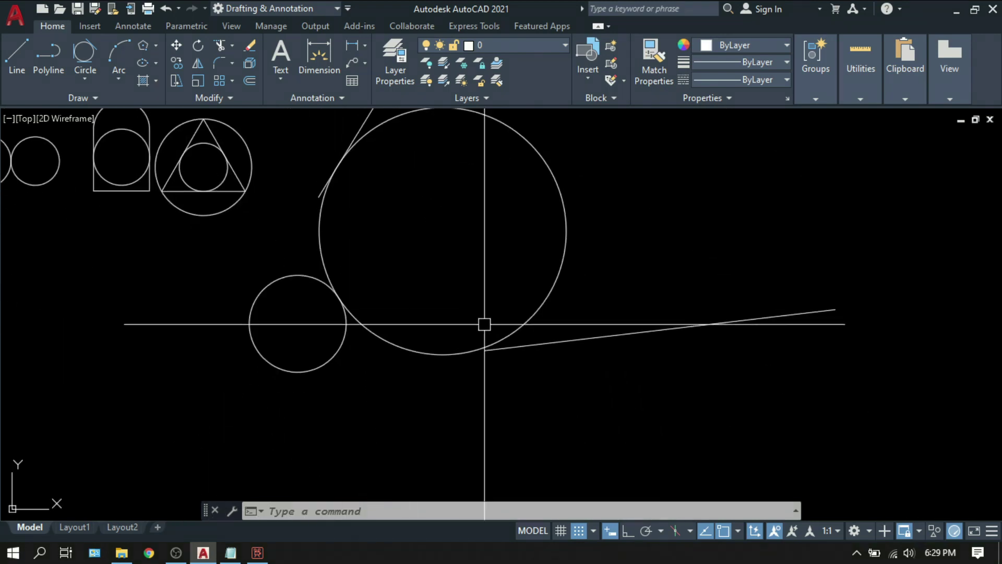
{"action": "scroll", "coordinate": [508, 381], "scroll_direction": "up", "scroll_amount": 4}
{"action": "middle_click_drag", "start_coordinate": [508, 381], "coordinate": [445, 408]}
{"action": "scroll", "coordinate": [586, 449], "scroll_direction": "down", "scroll_amount": 3}
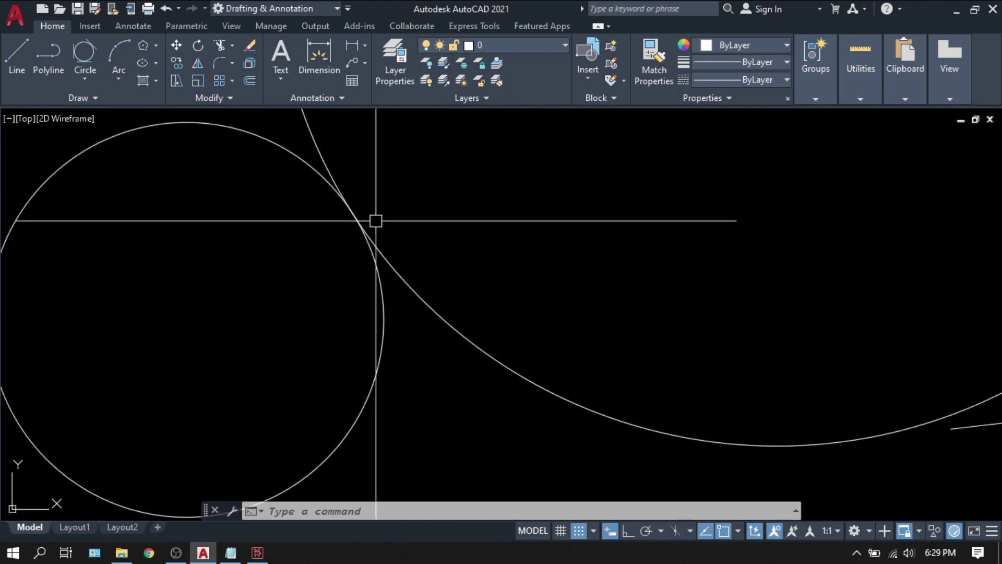
{"action": "scroll", "coordinate": [799, 392], "scroll_direction": "up", "scroll_amount": 3}
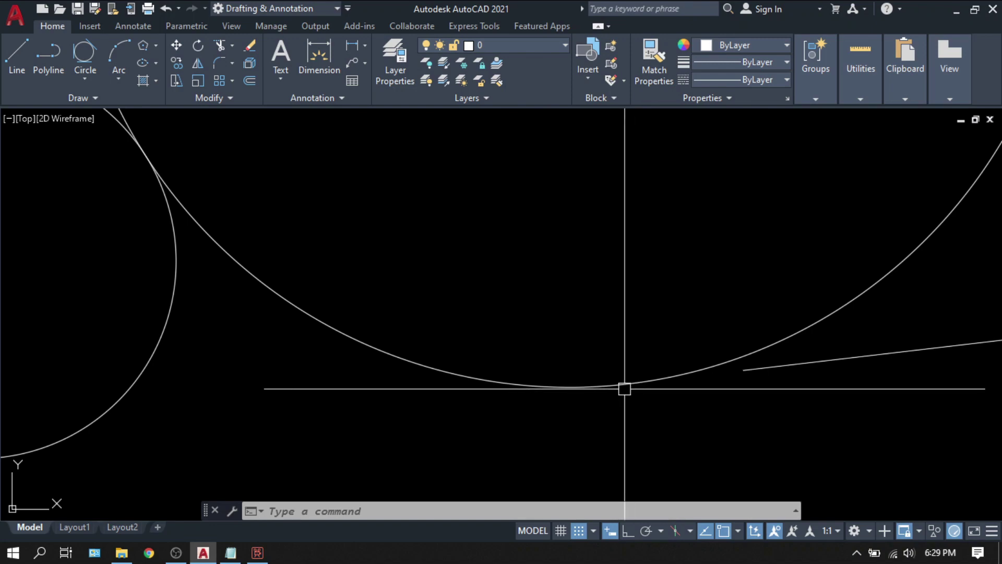
{"action": "scroll", "coordinate": [613, 393], "scroll_direction": "down", "scroll_amount": 5}
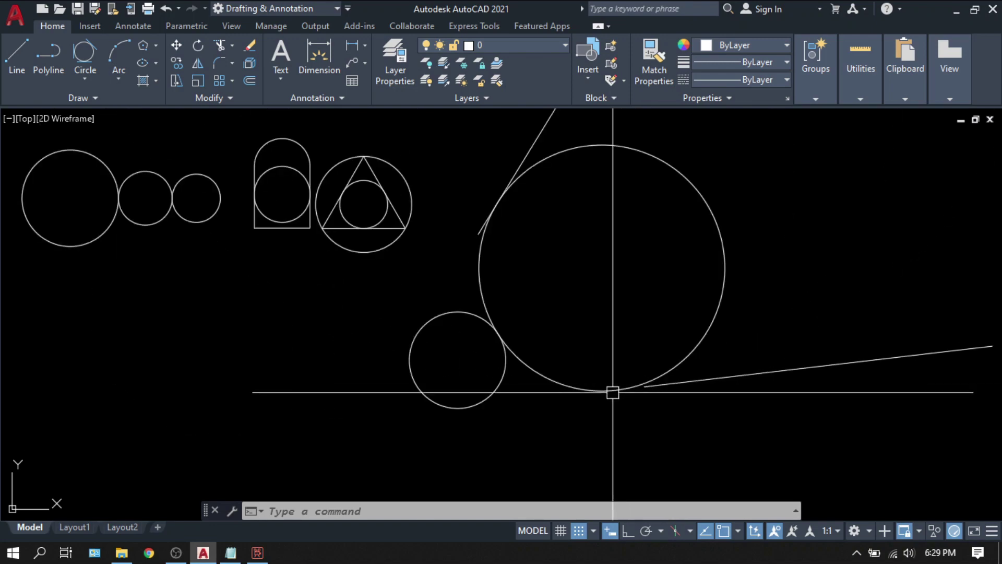
{"action": "scroll", "coordinate": [472, 366], "scroll_direction": "up", "scroll_amount": 2}
{"action": "scroll", "coordinate": [473, 370], "scroll_direction": "down", "scroll_amount": 6}
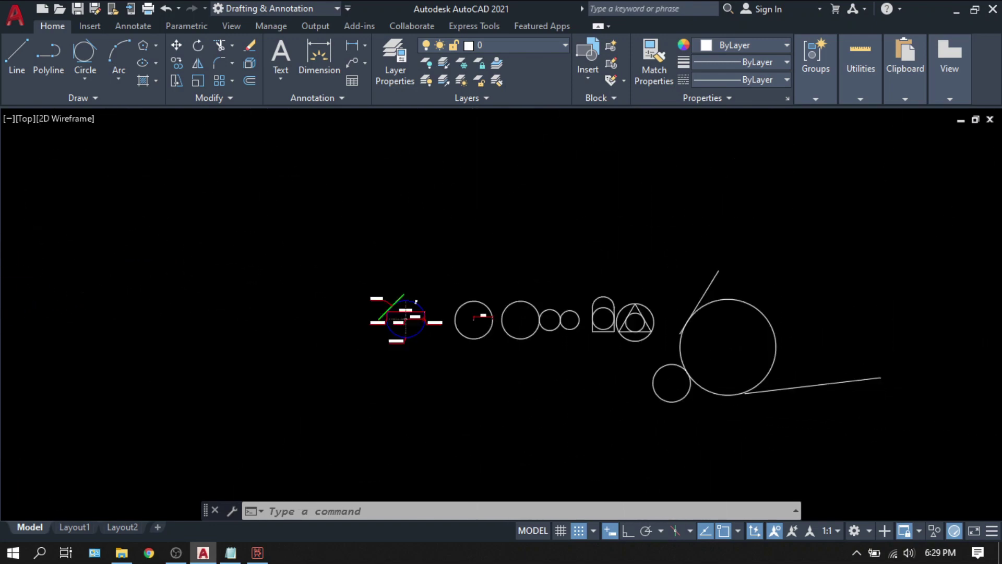
{"action": "scroll", "coordinate": [577, 324], "scroll_direction": "up", "scroll_amount": 4}
{"action": "middle_click_drag", "start_coordinate": [575, 321], "coordinate": [564, 313]}
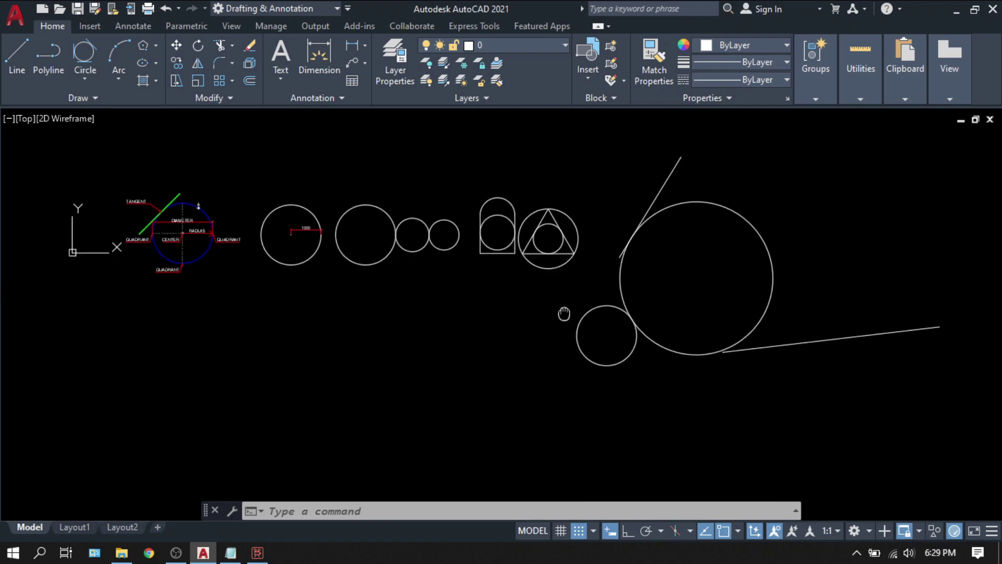